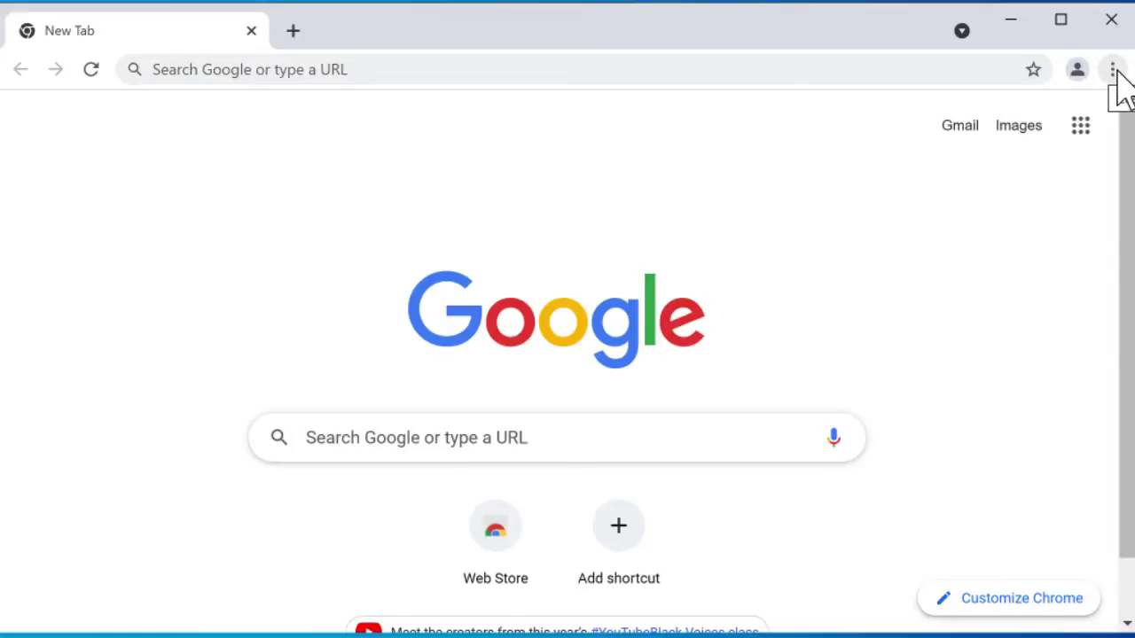
# Open Chrome's Extensions page through More tools in the three-dot browser menu.
pyautogui.click(1113, 71)
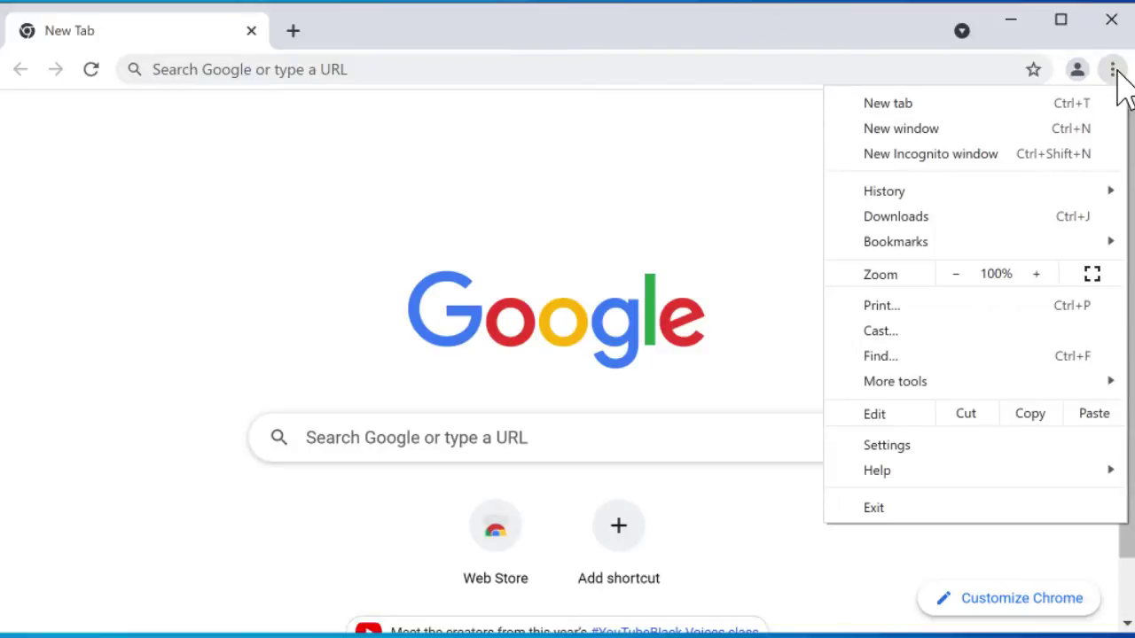
pyautogui.moveTo(976, 379)
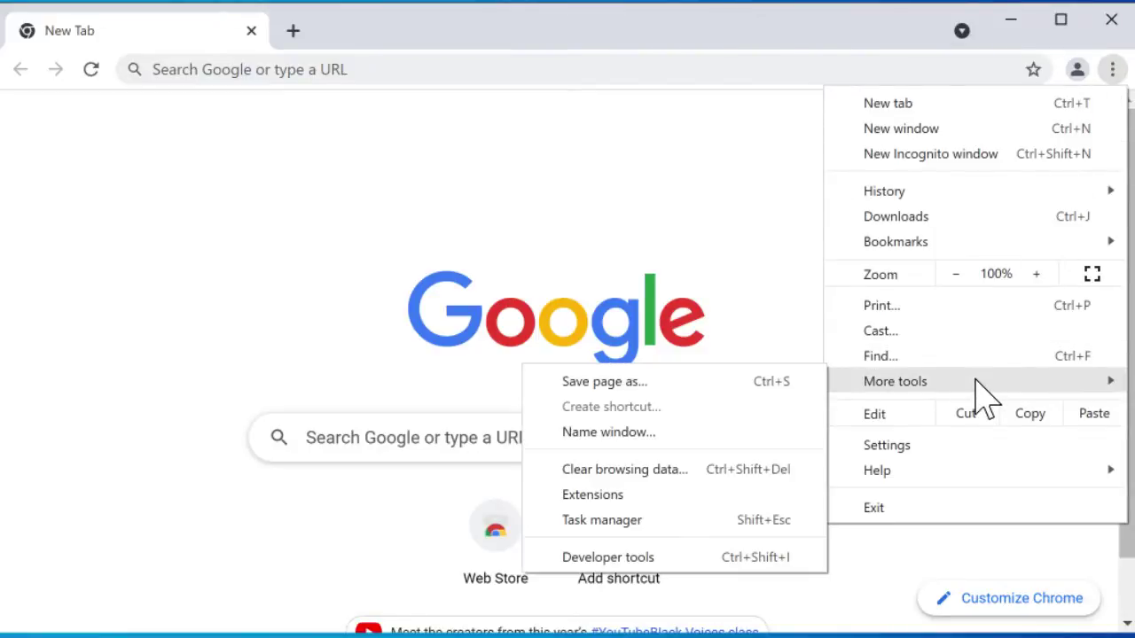
pyautogui.click(625, 496)
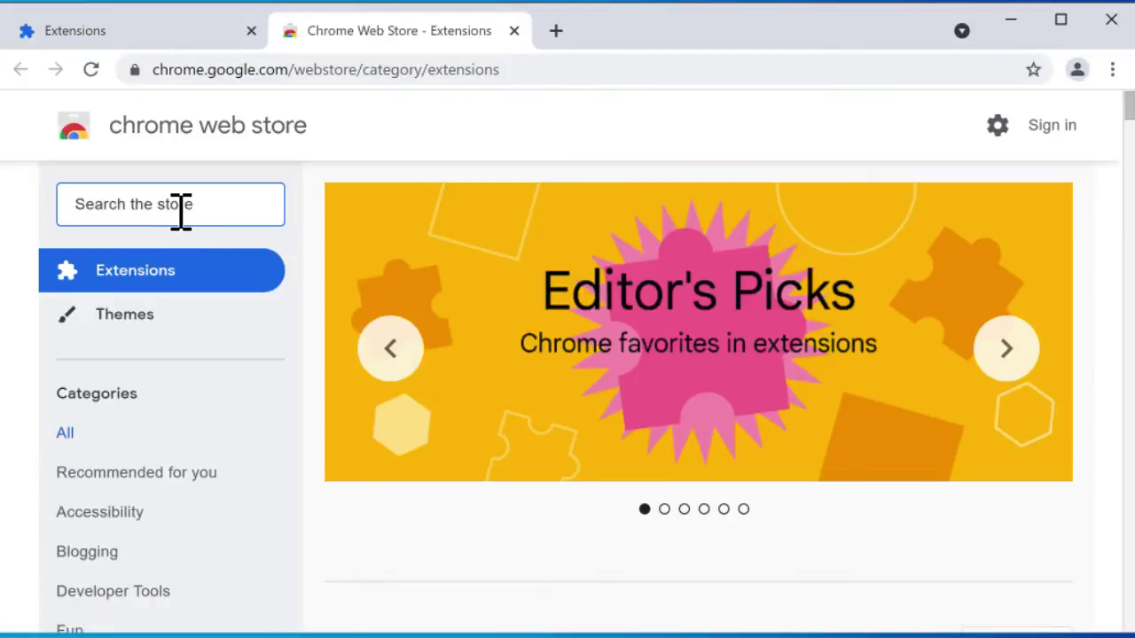
# Search the Chrome Web Store for 'metamask' and add the MetaMask extension to Chrome.
pyautogui.write('metam')
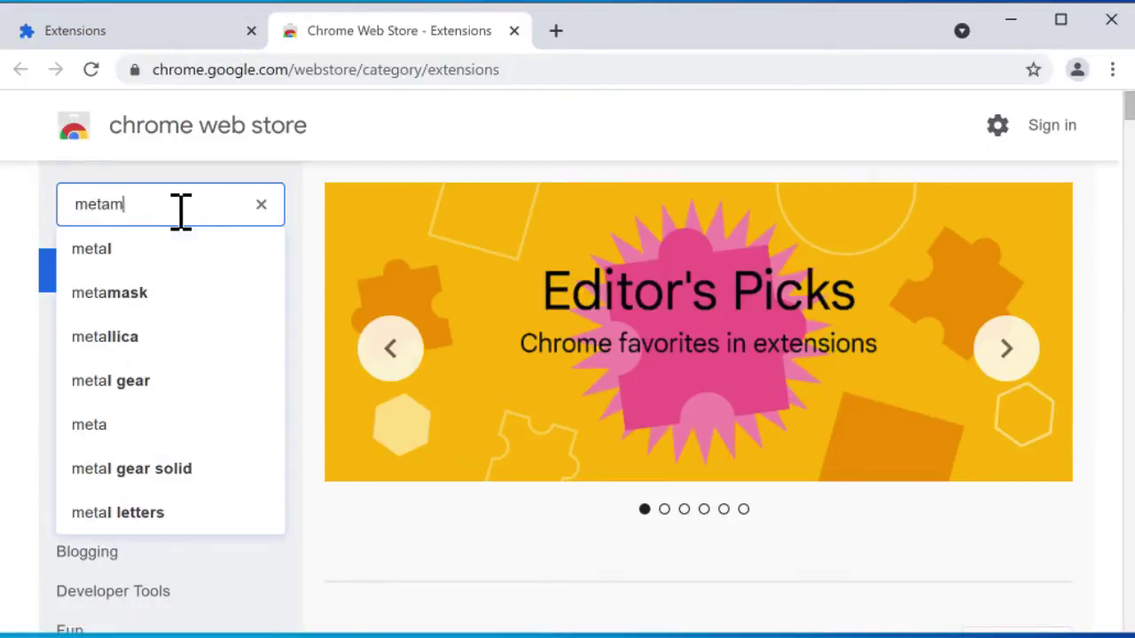
pyautogui.write('ask')
pyautogui.press('Return')
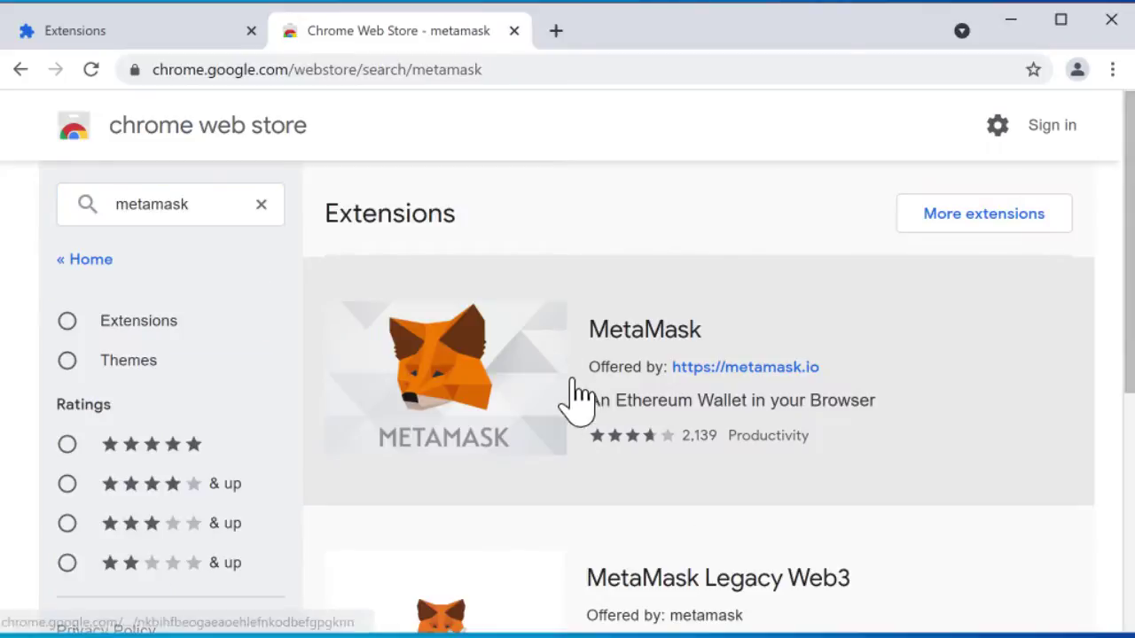
pyautogui.click(497, 376)
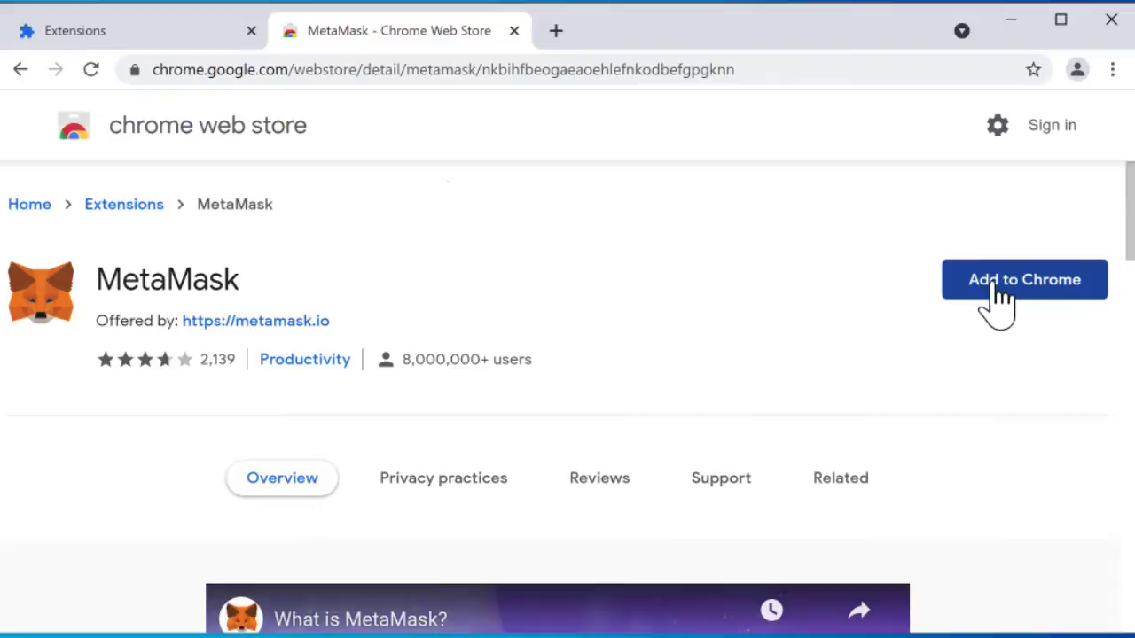
pyautogui.click(997, 295)
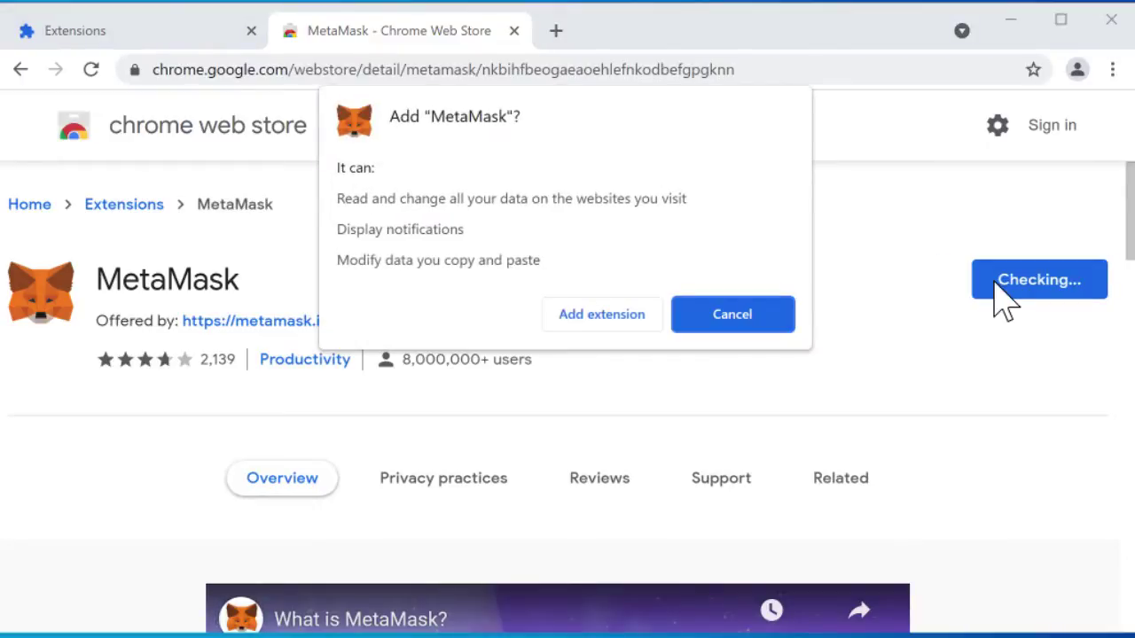
pyautogui.click(581, 314)
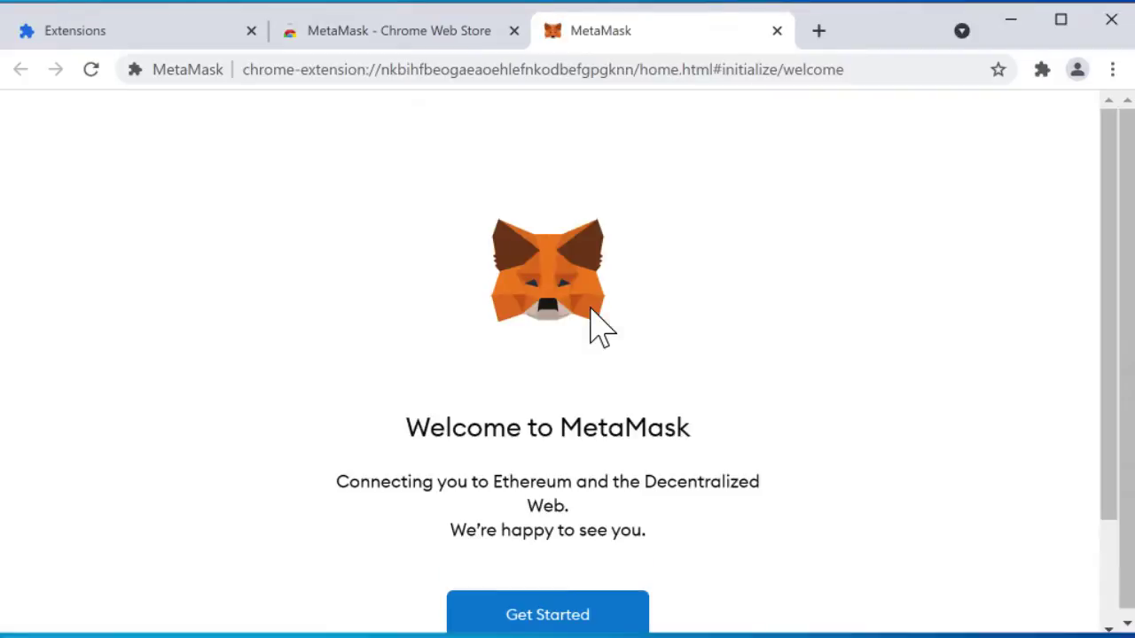
# Get started in MetaMask, choose Create a Wallet, and answer No Thanks to metrics sharing.
pyautogui.scroll(-2, 502, 426)
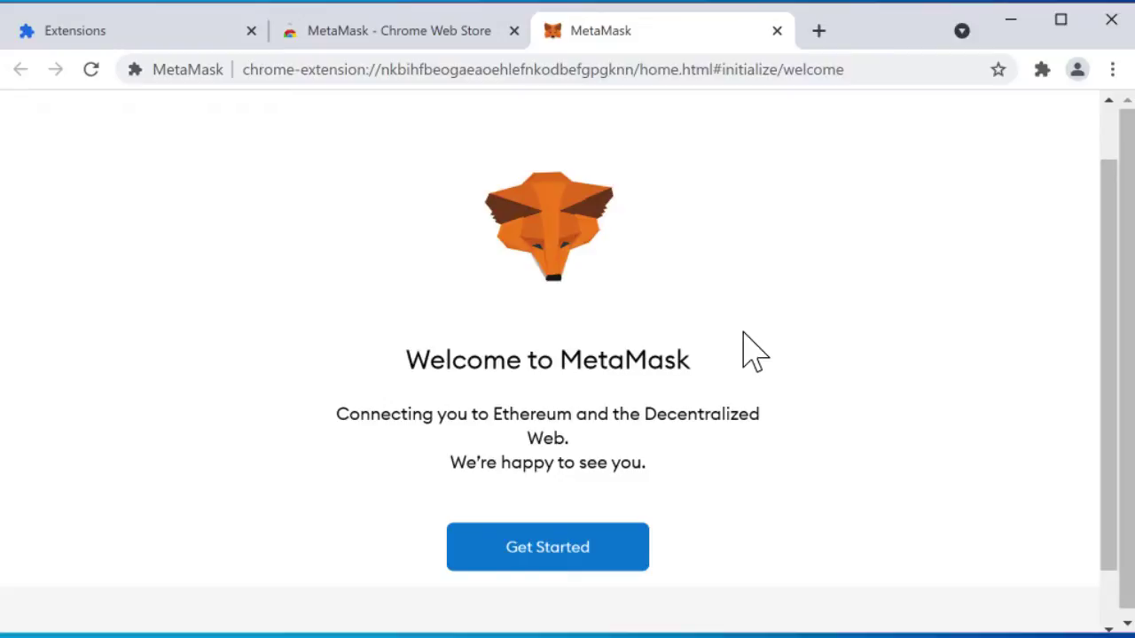
pyautogui.click(582, 545)
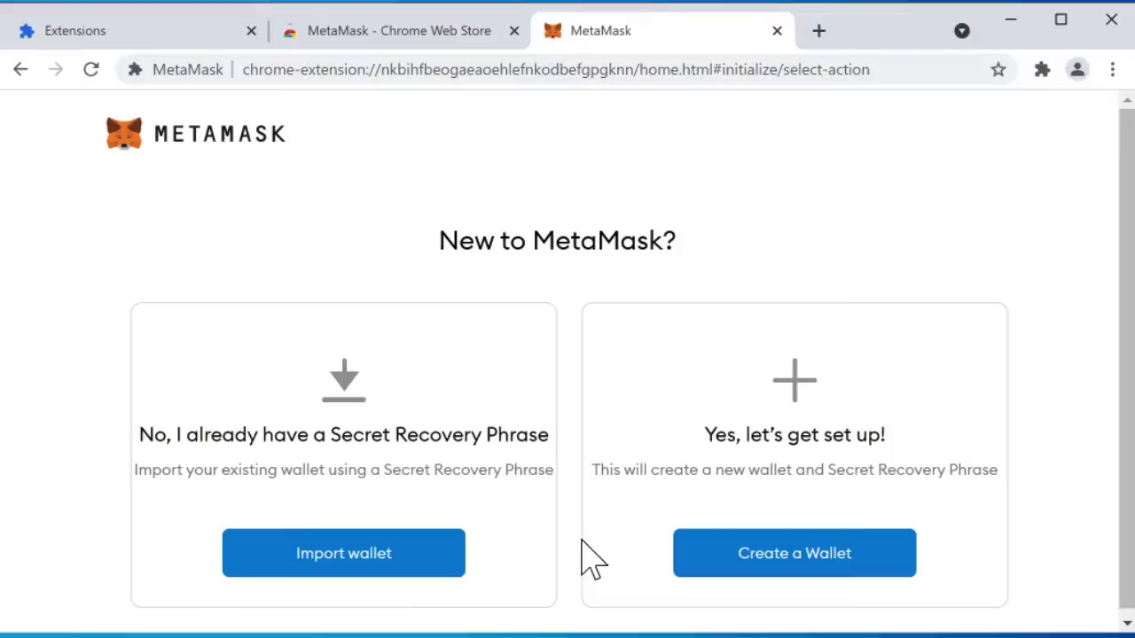
pyautogui.scroll(-1, 594, 559)
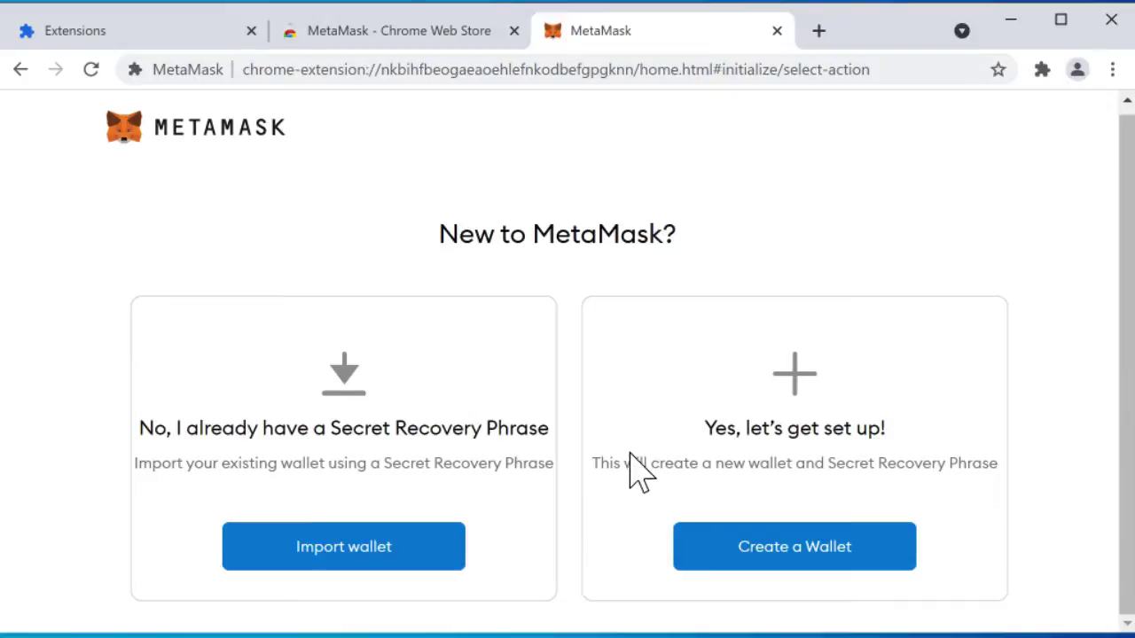
pyautogui.click(793, 567)
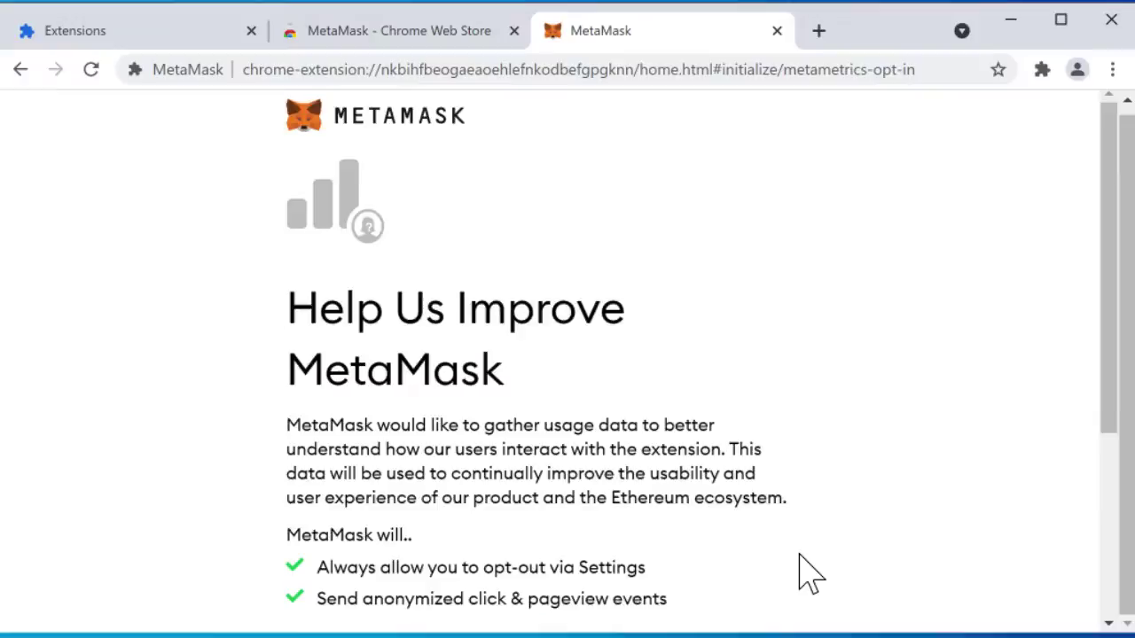
pyautogui.scroll(-3, 809, 574)
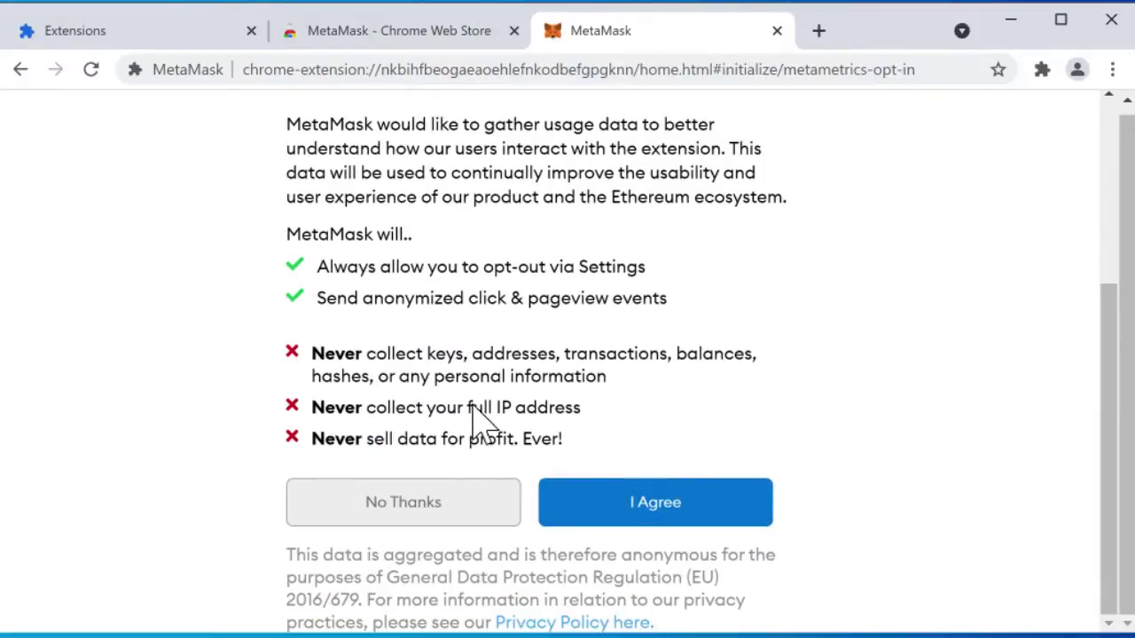
pyautogui.click(411, 503)
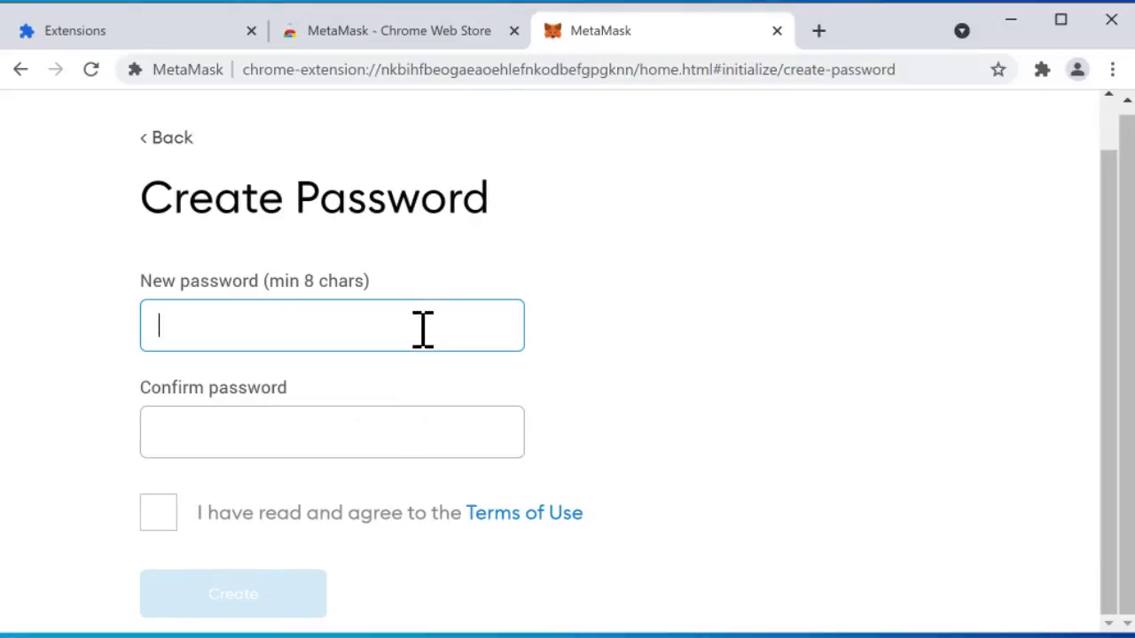
# Enter the wallet password in both fields, accept the Terms of Use, and create the wallet.
pyautogui.hotkey('ctrl', 'v')
pyautogui.press('Tab')
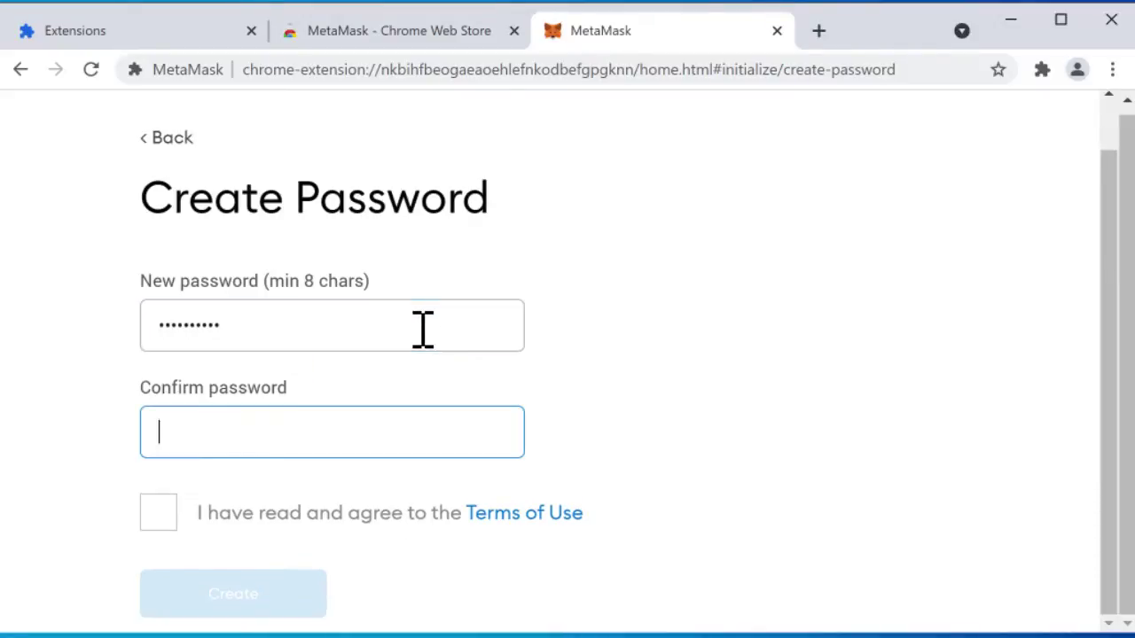
pyautogui.hotkey('ctrl', 'v')
pyautogui.click(161, 518)
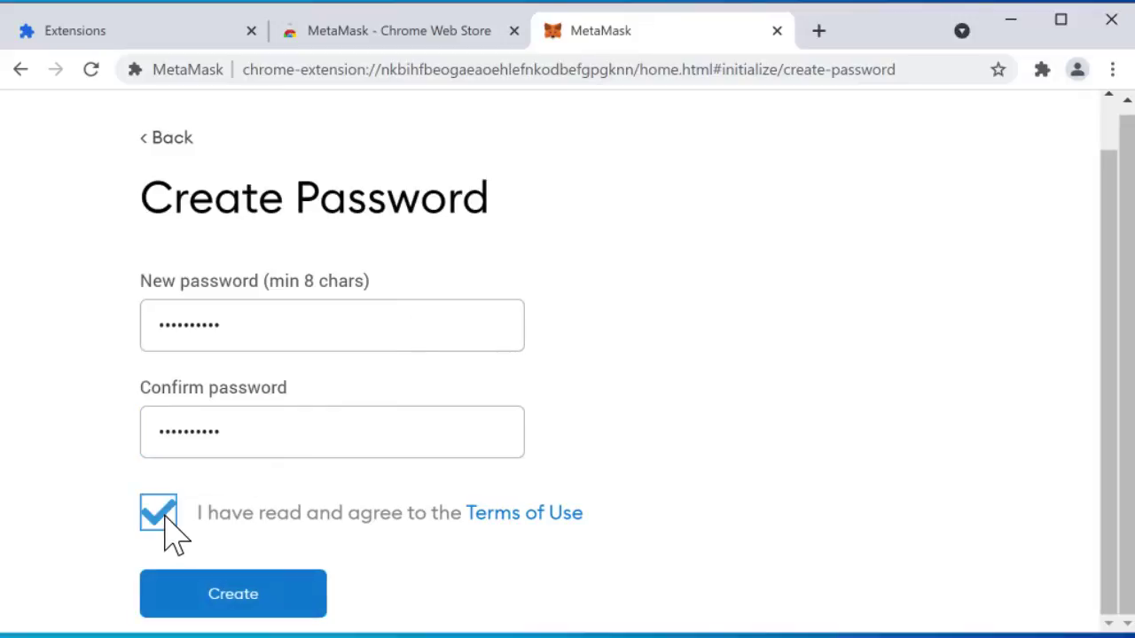
pyautogui.click(258, 598)
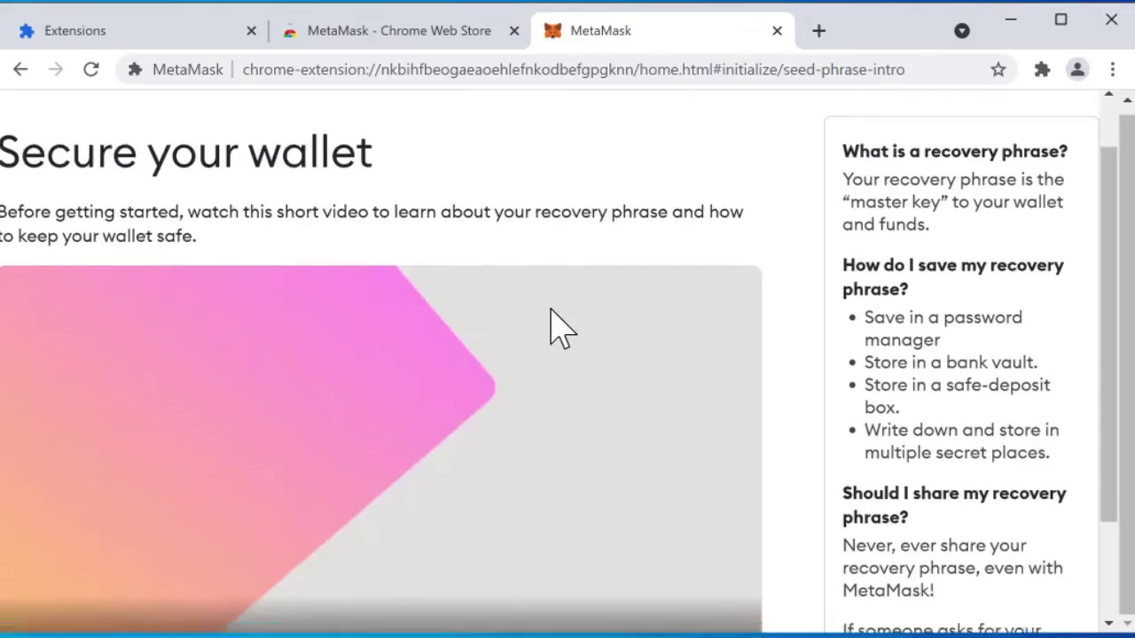
# Move past the Secure your wallet video page to the Secret Backup Phrase.
pyautogui.scroll(-2, 550, 310)
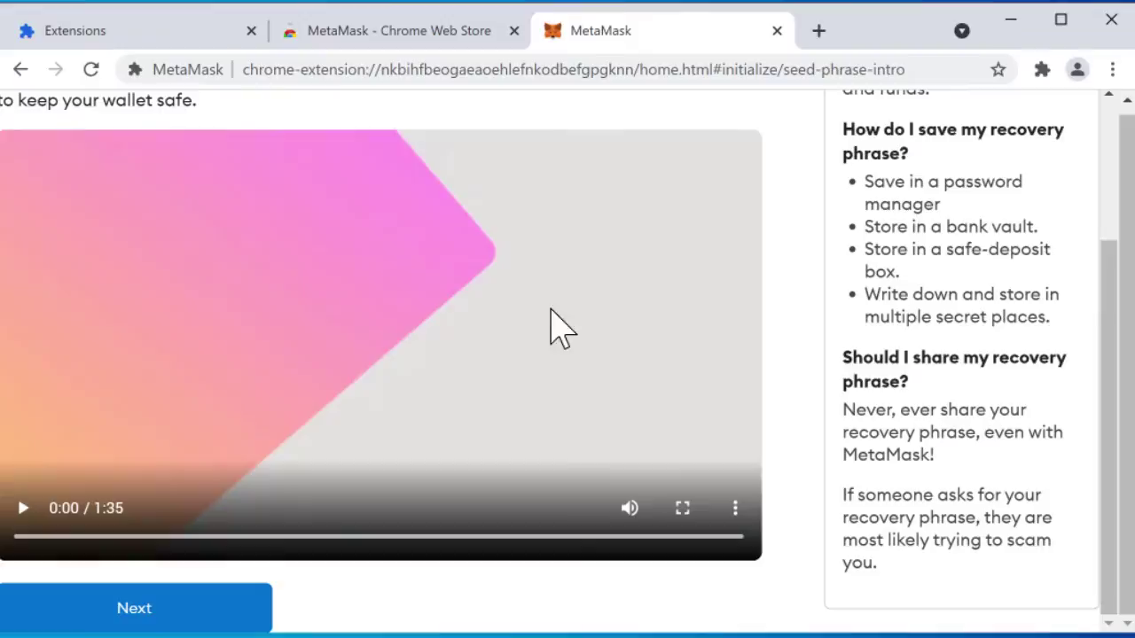
pyautogui.scroll(2, 633, 347)
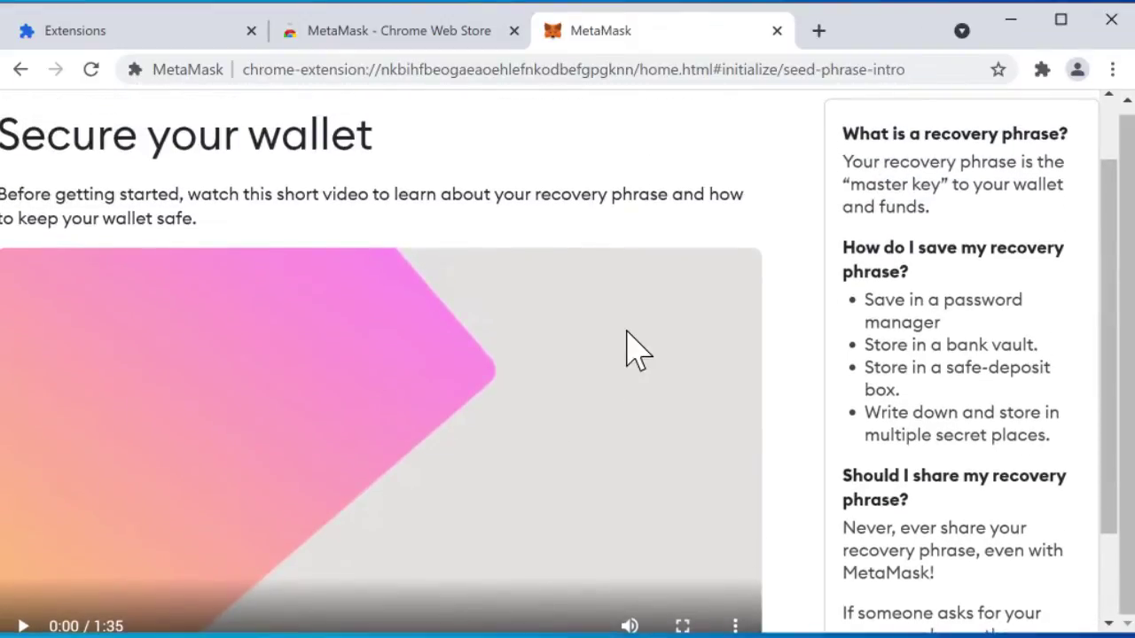
pyautogui.scroll(-2, 665, 333)
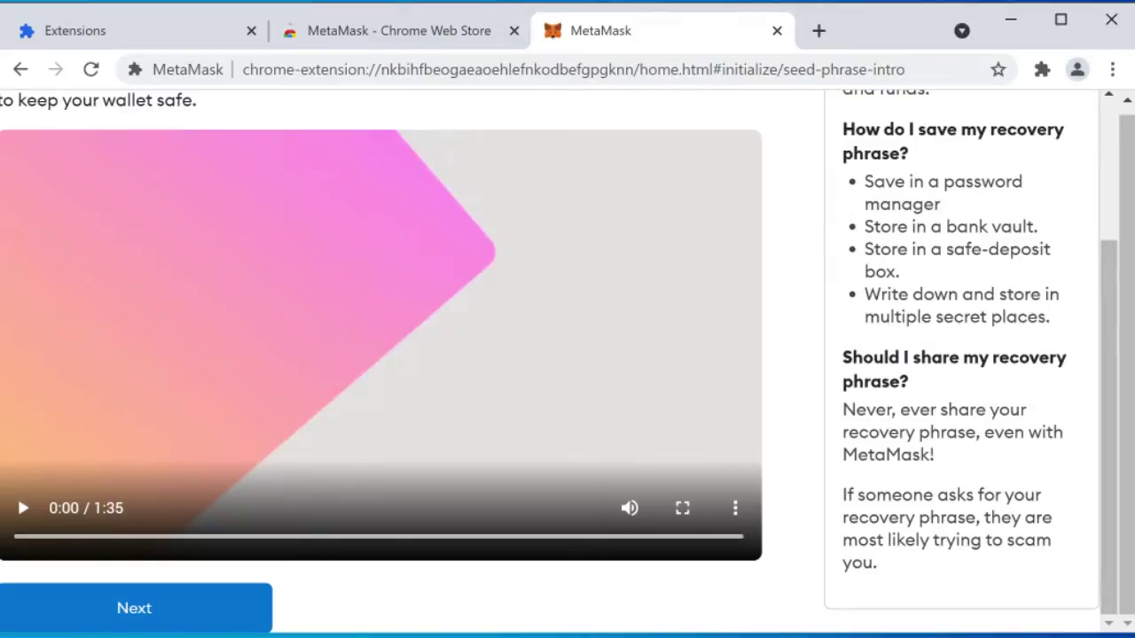
pyautogui.click(133, 611)
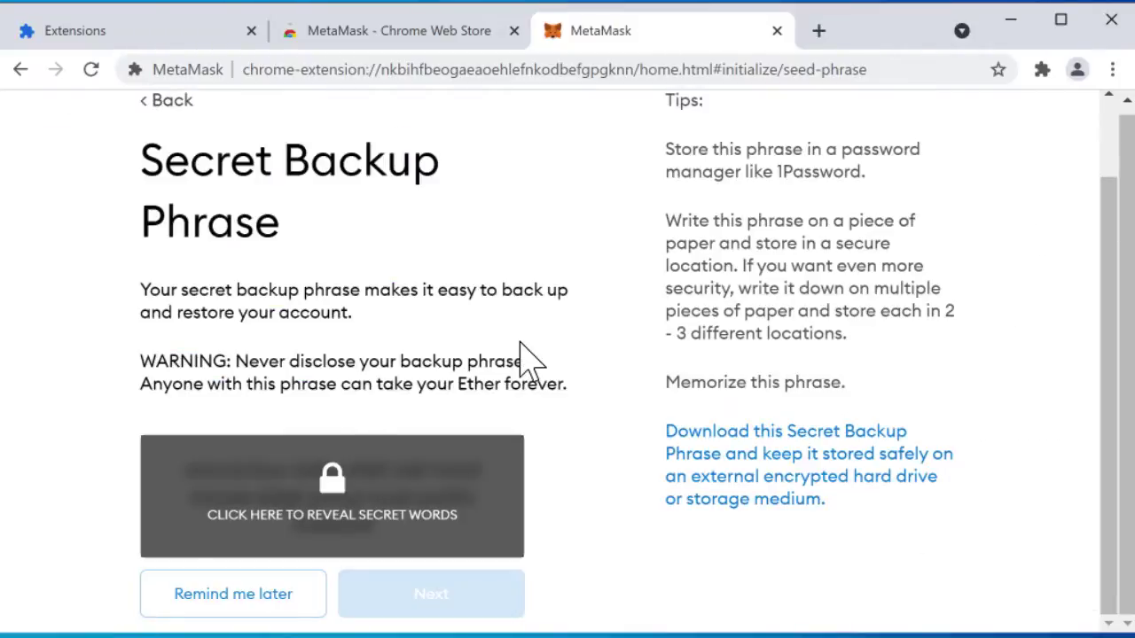
# Reveal the secret backup words, select them for copying, and continue to confirmation.
pyautogui.click(330, 492)
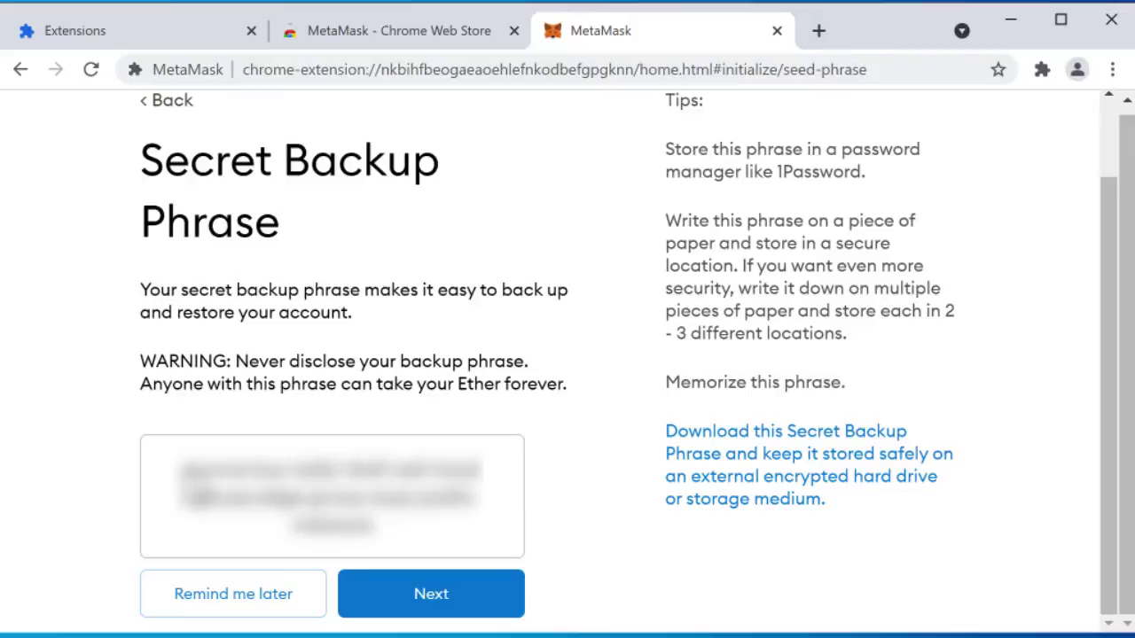
pyautogui.moveTo(186, 470); pyautogui.dragTo(423, 545)
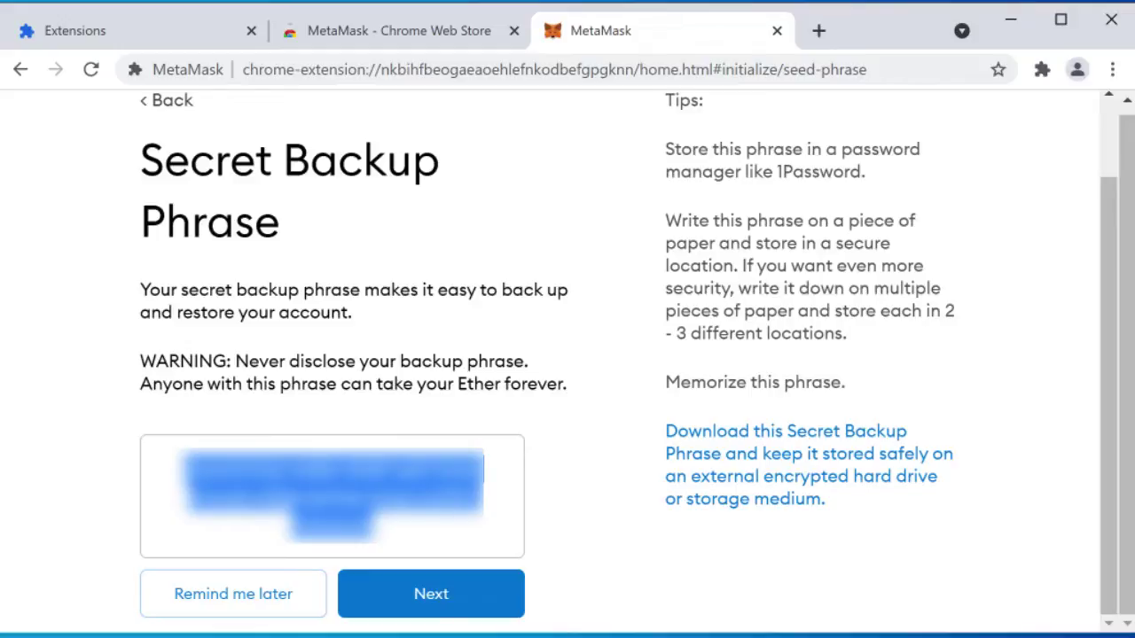
pyautogui.click(359, 420)
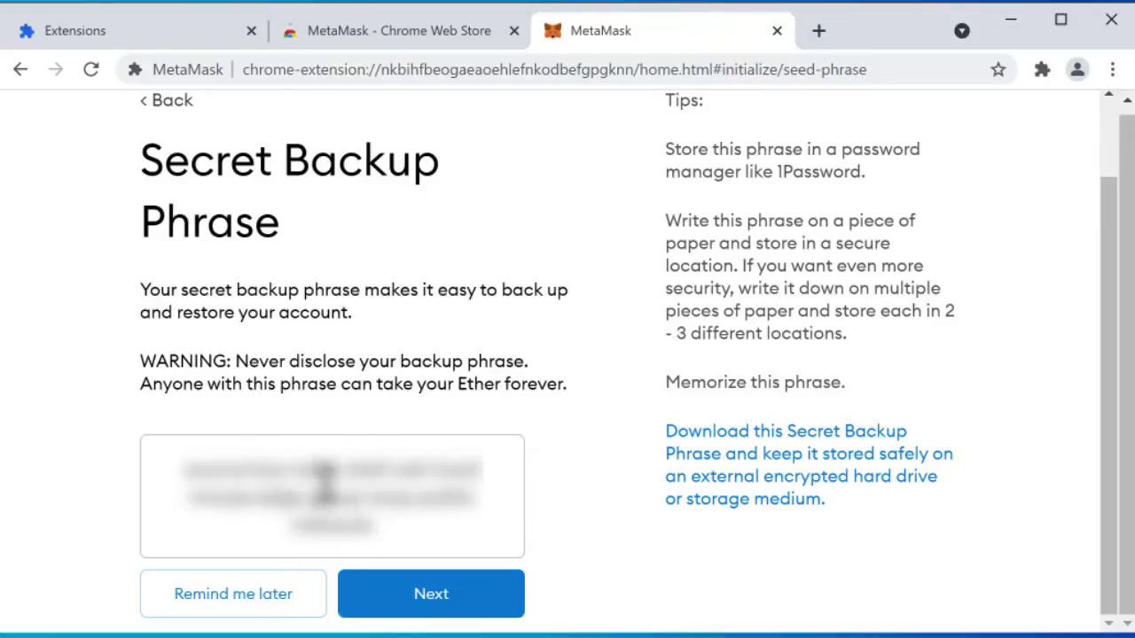
pyautogui.click(407, 596)
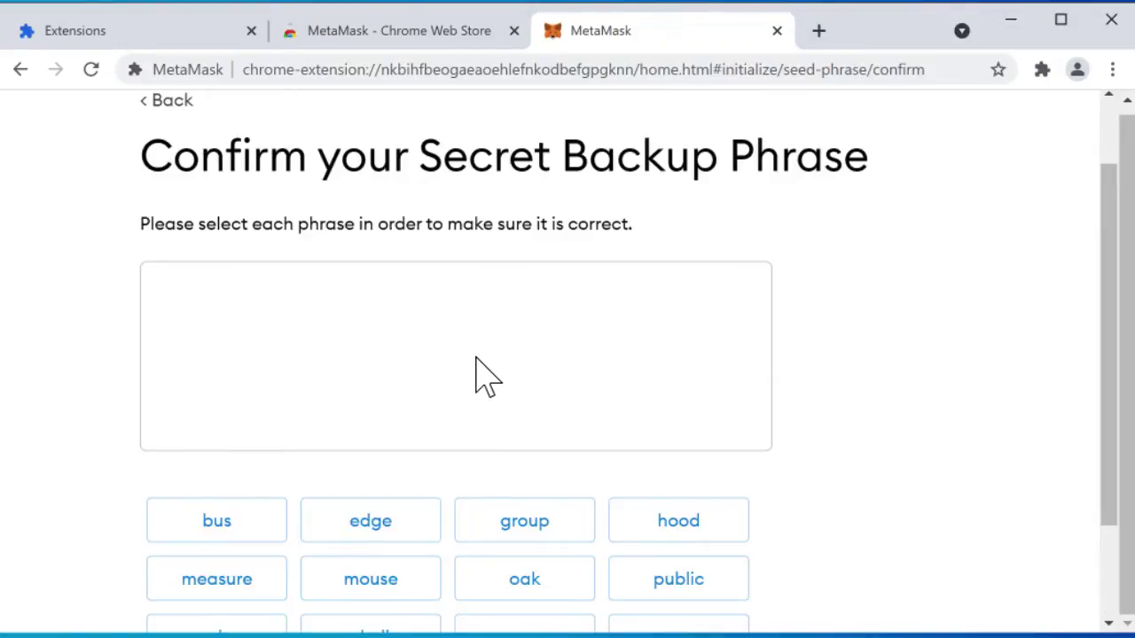
# Pick each backup phrase word in its original order and confirm the phrase.
pyautogui.scroll(-1, 479, 377)
pyautogui.scroll(2, 478, 377)
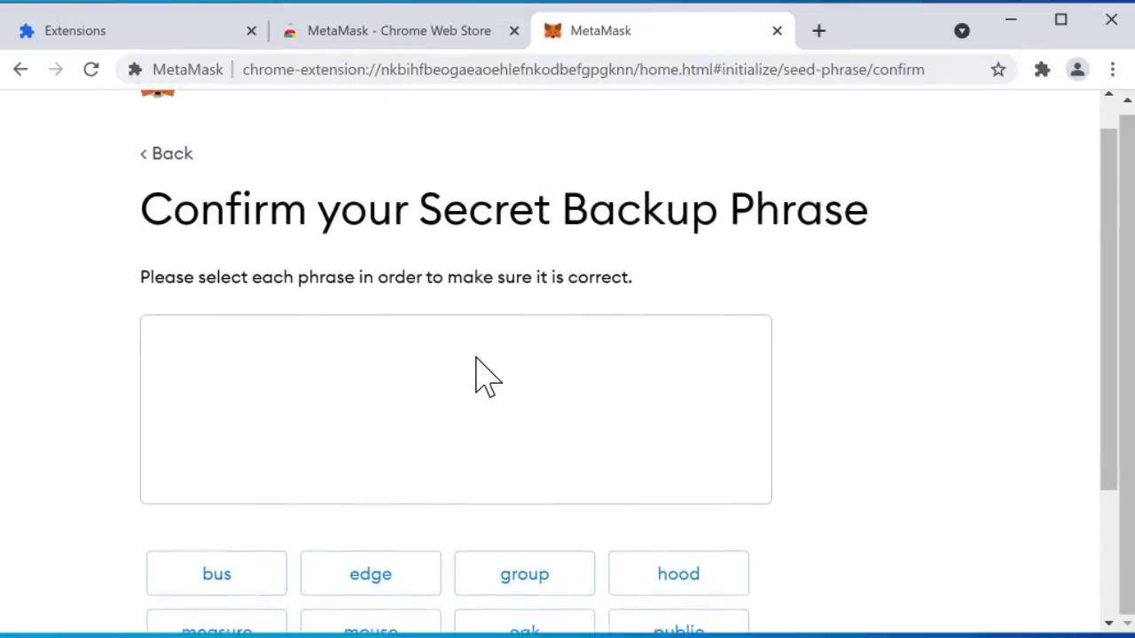
pyautogui.scroll(-2, 486, 377)
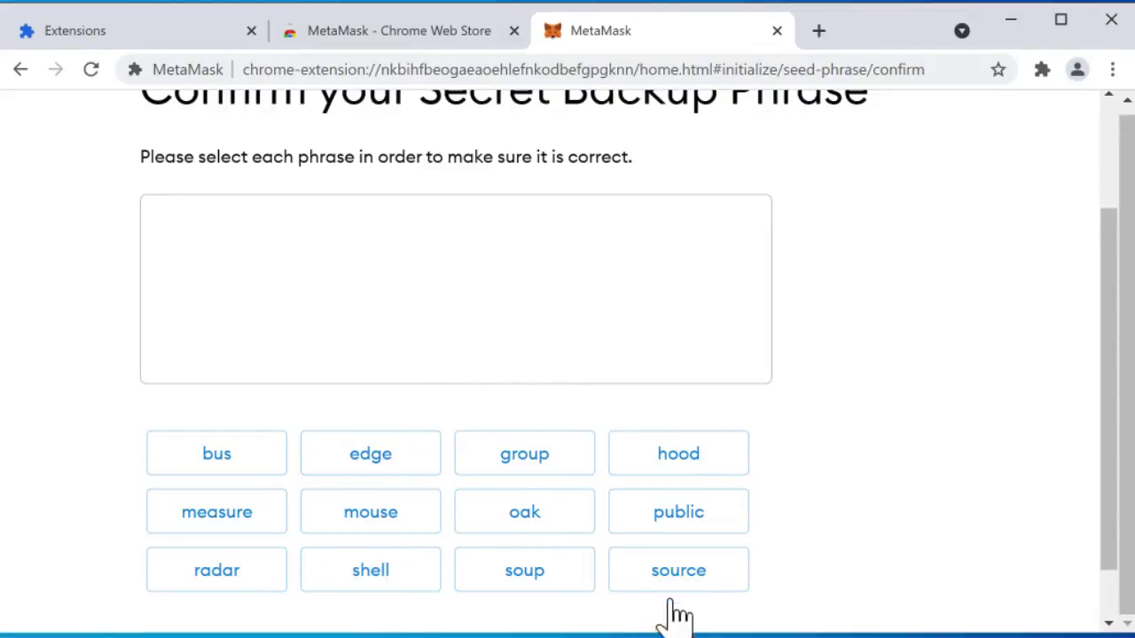
pyautogui.click(679, 570)
pyautogui.click(216, 453)
pyautogui.click(222, 572)
pyautogui.click(370, 570)
pyautogui.click(532, 514)
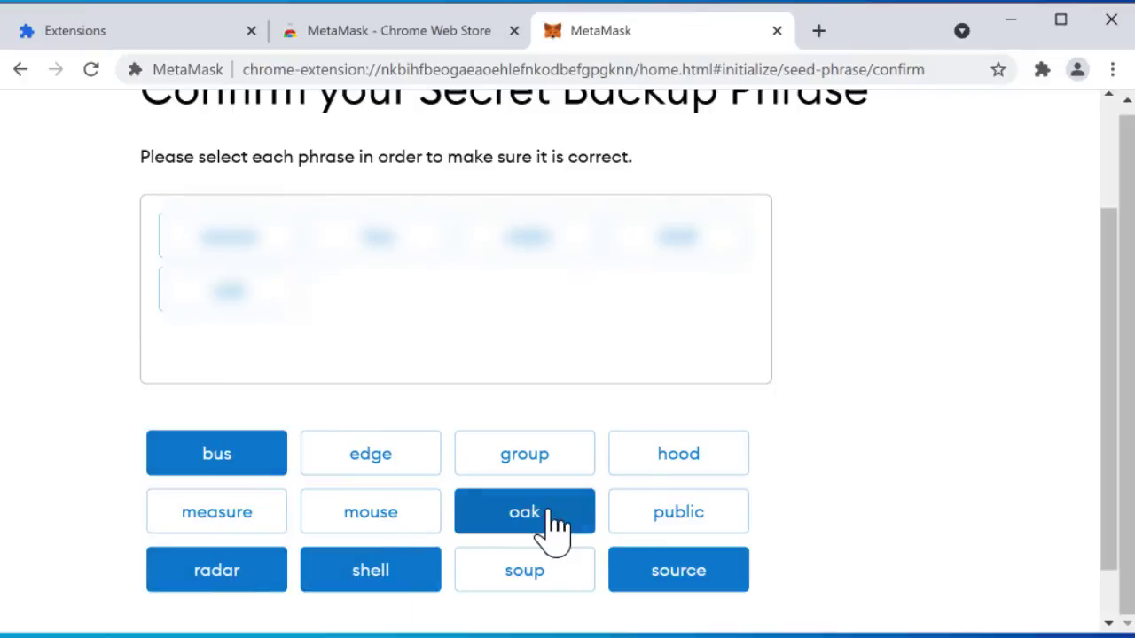
pyautogui.click(678, 453)
pyautogui.click(390, 510)
pyautogui.click(371, 453)
pyautogui.click(186, 522)
pyautogui.click(524, 570)
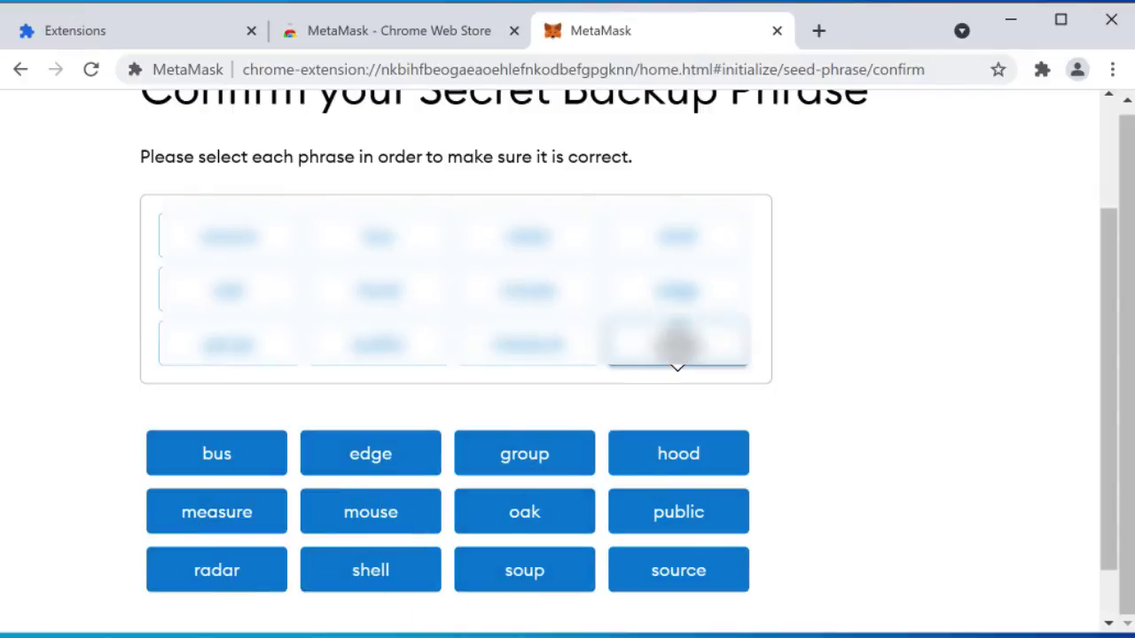
pyautogui.scroll(-1, 266, 612)
pyautogui.click(261, 607)
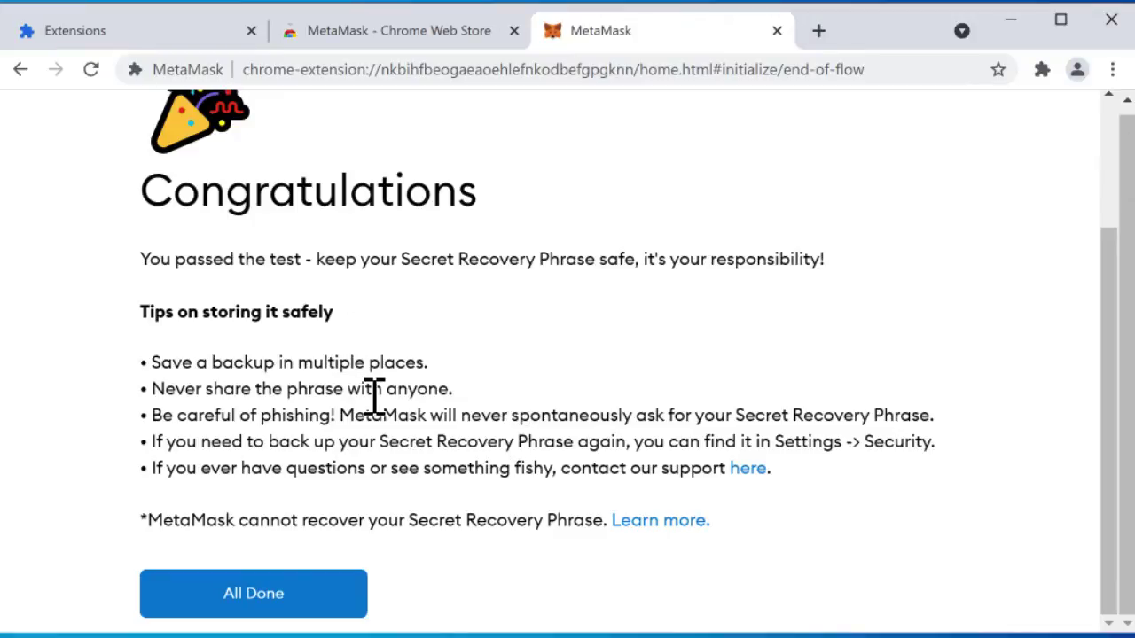
# Finish setup with All Done and close the What's New popup on the Account 1 wallet.
pyautogui.click(300, 607)
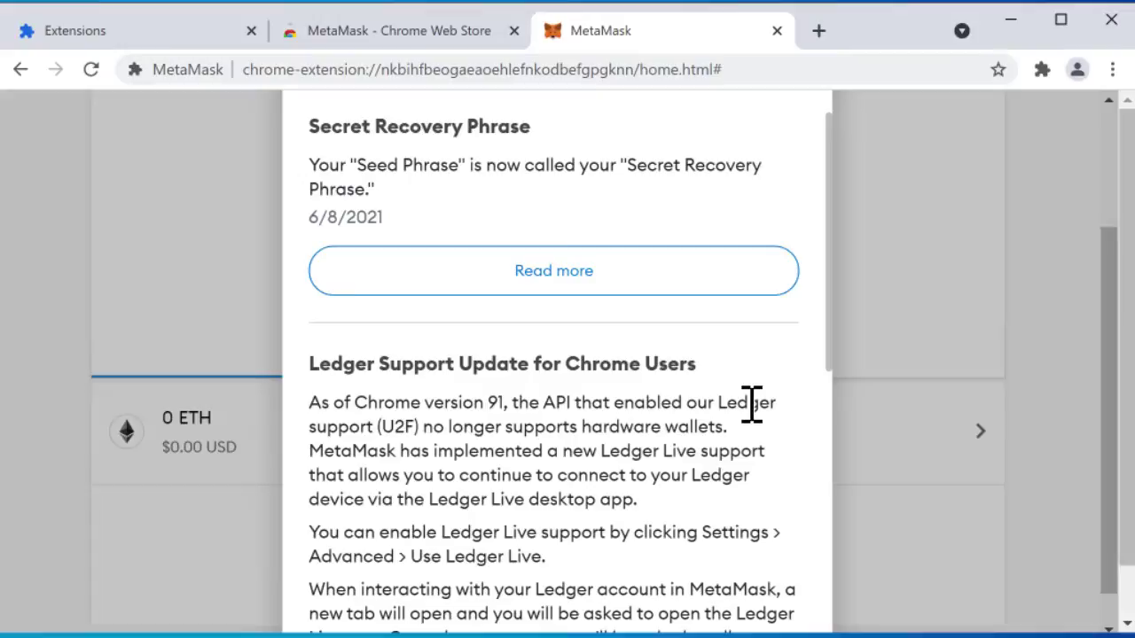
pyautogui.scroll(-3, 742, 325)
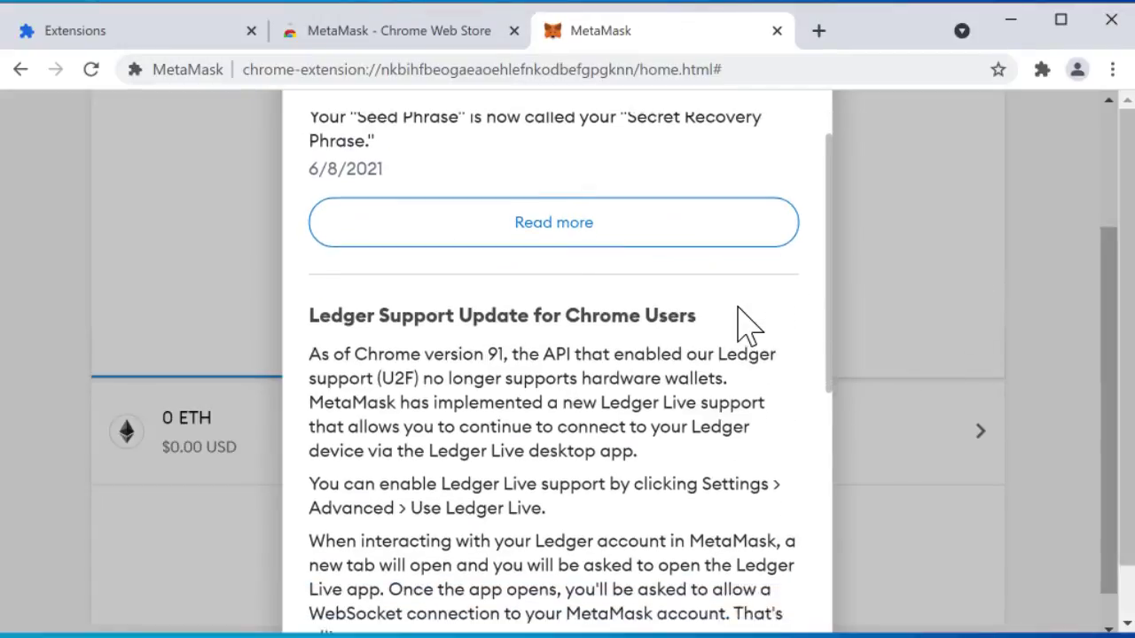
pyautogui.scroll(-6, 737, 324)
pyautogui.scroll(10, 737, 324)
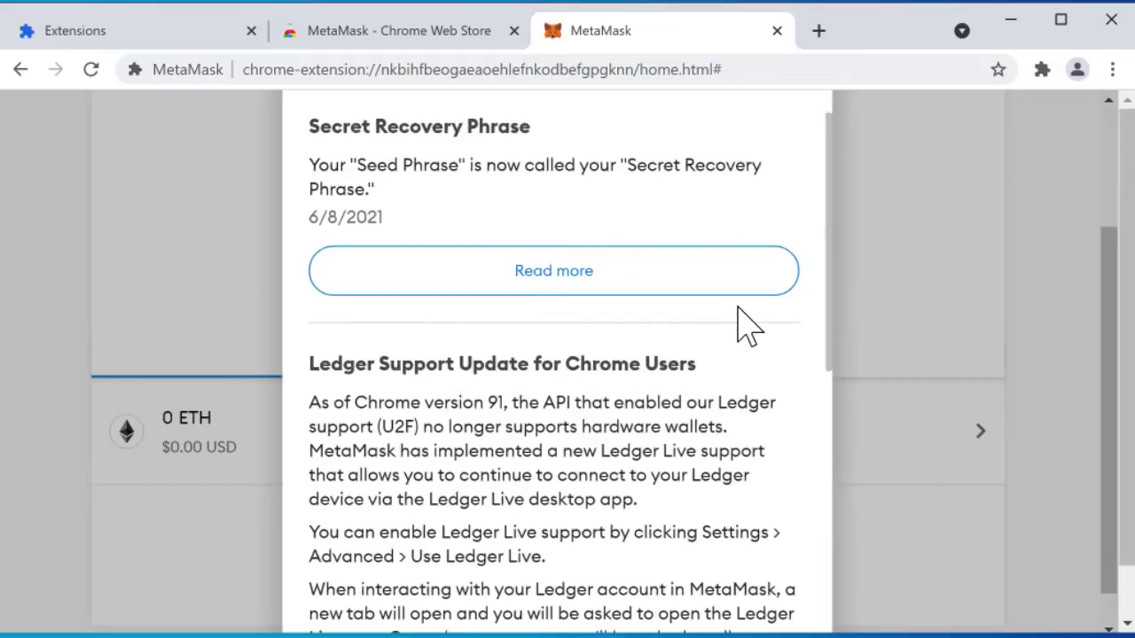
pyautogui.click(937, 182)
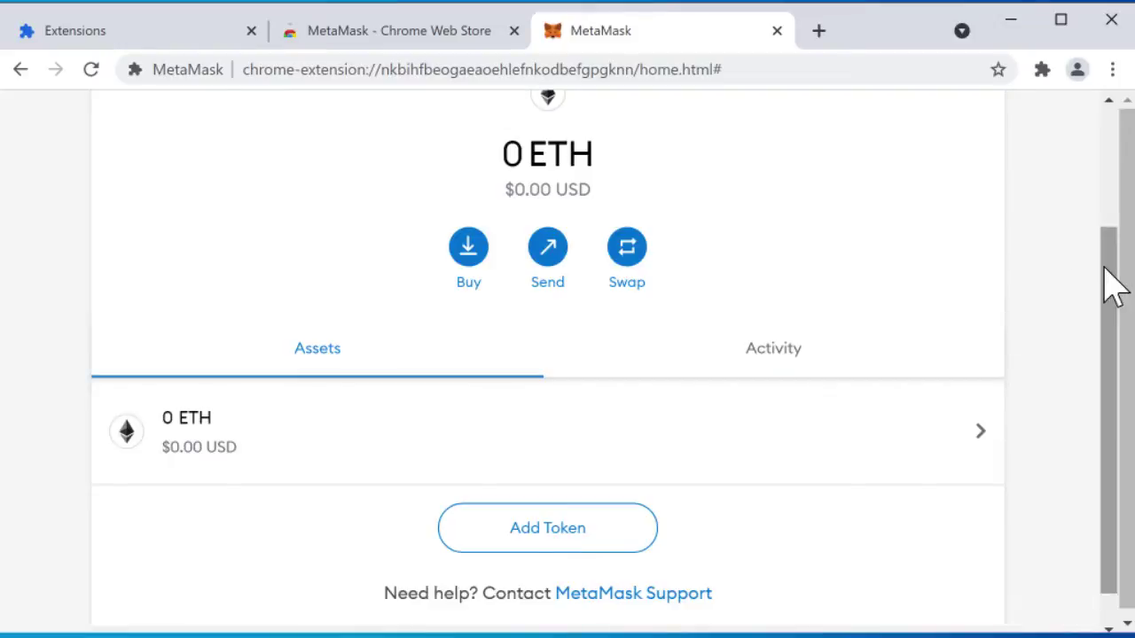
pyautogui.moveTo(1107, 283); pyautogui.dragTo(1120, 157)
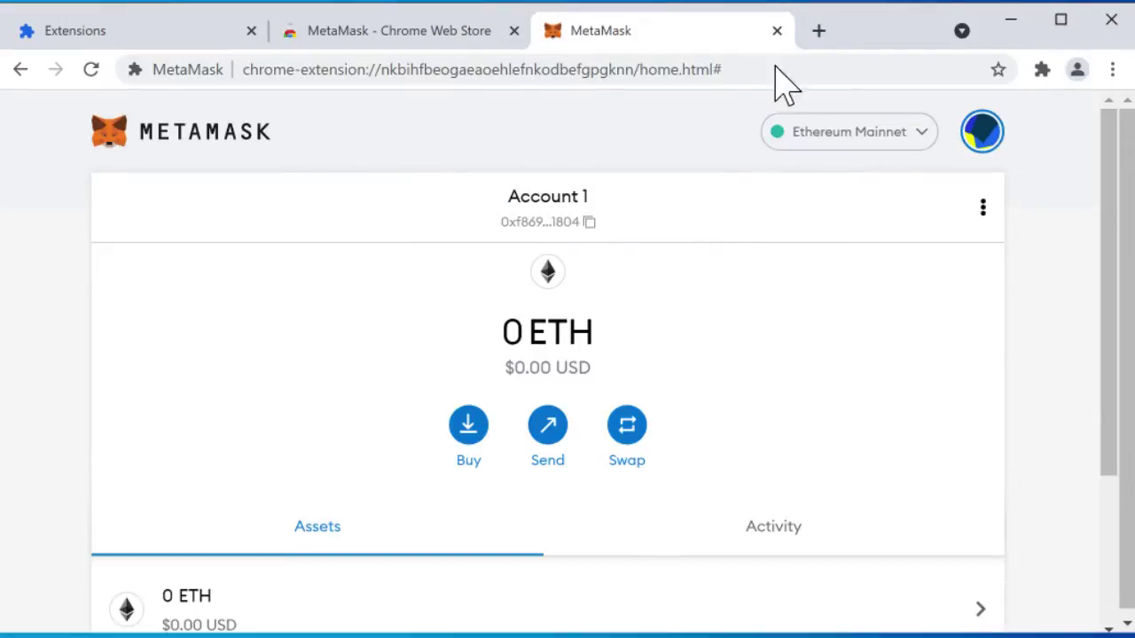
# Close the MetaMask and Web Store tabs, then pin MetaMask to the Chrome toolbar.
pyautogui.click(776, 31)
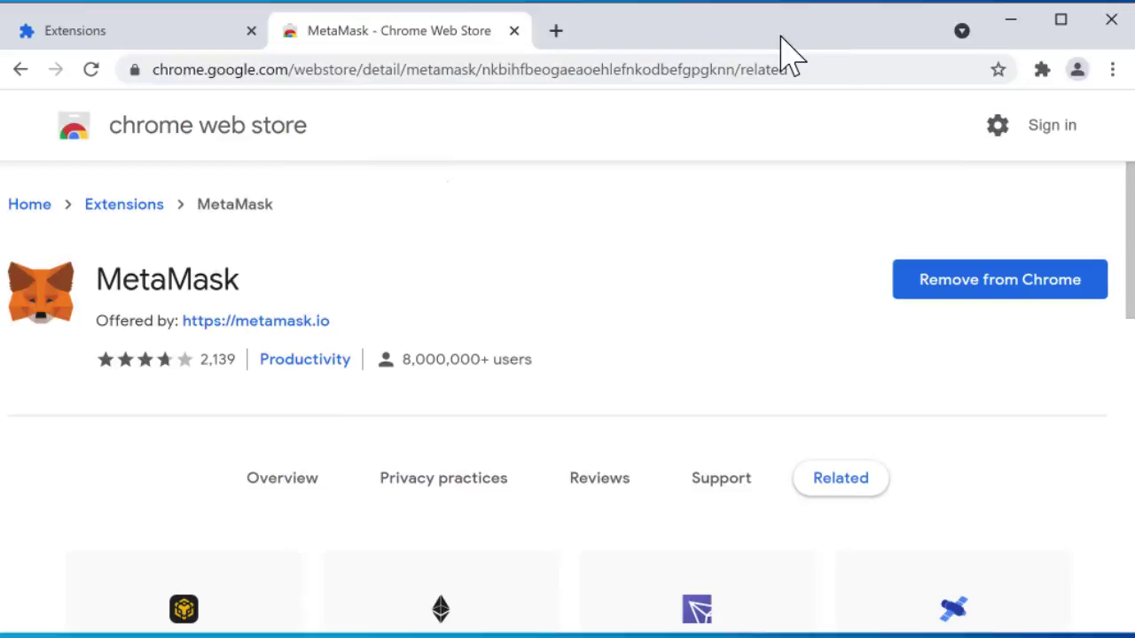
pyautogui.click(515, 31)
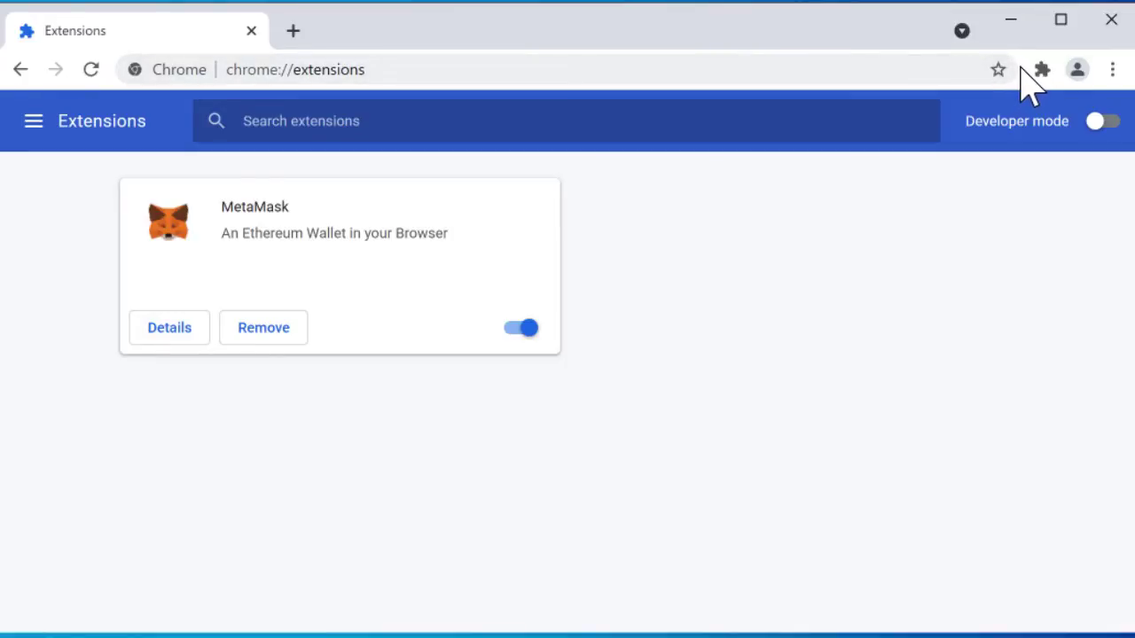
pyautogui.click(1042, 71)
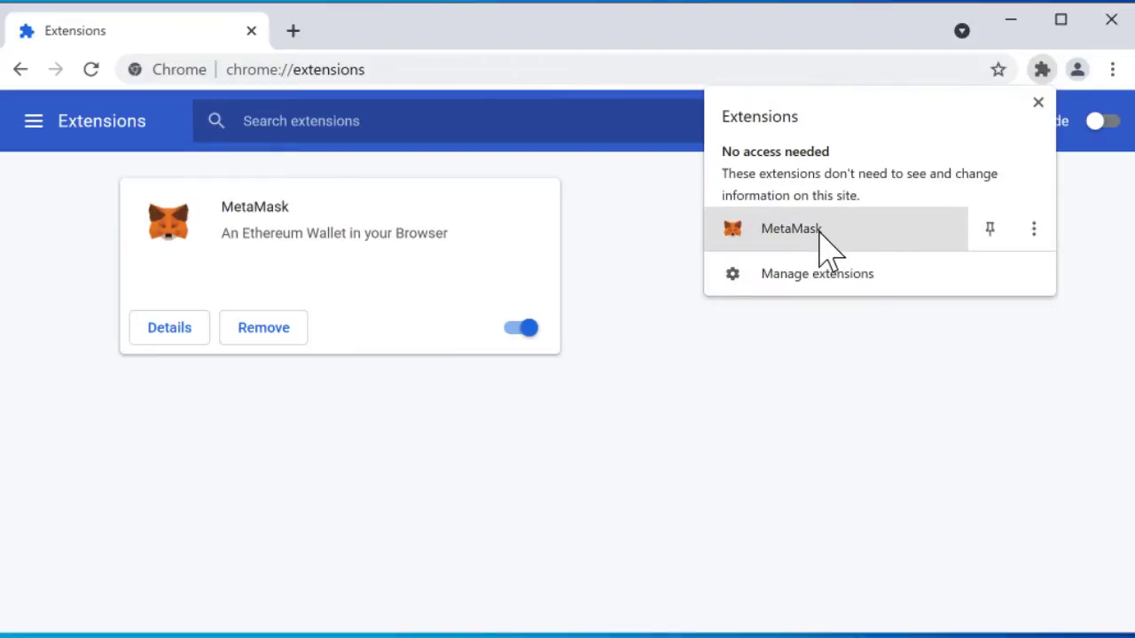
pyautogui.click(994, 229)
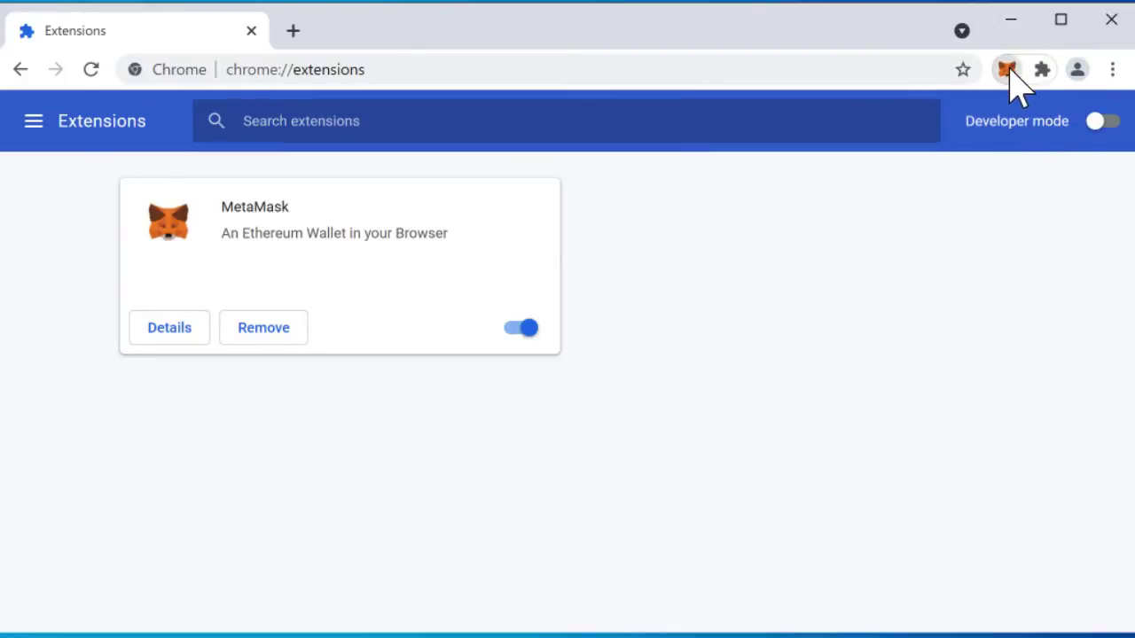
# Unlock MetaMask from its toolbar fox icon using the pasted wallet password.
pyautogui.click(1007, 69)
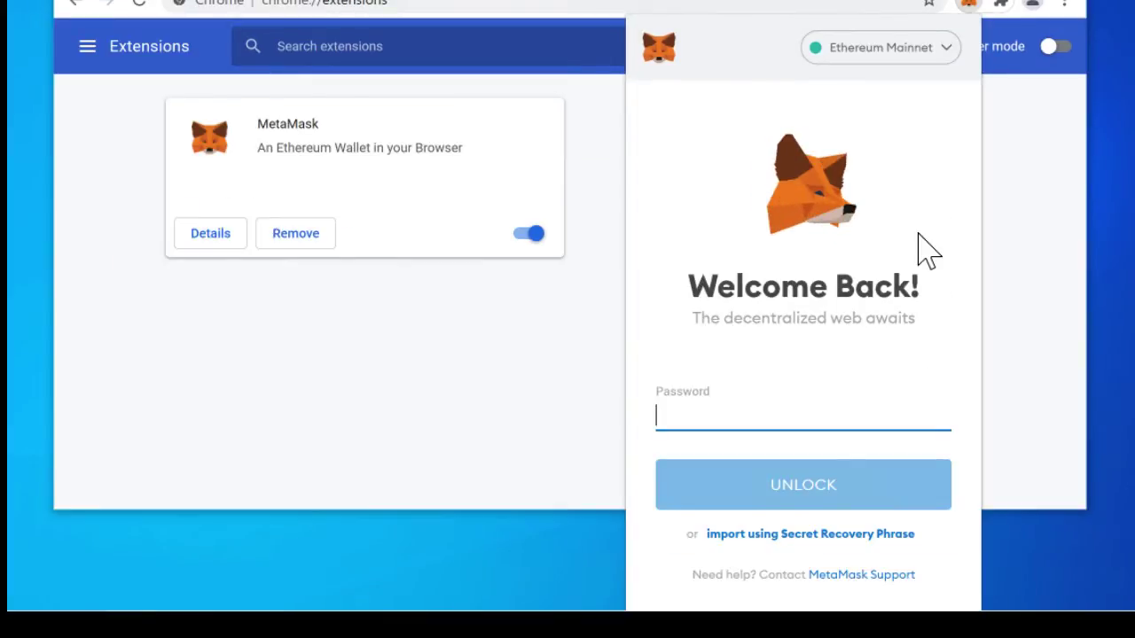
pyautogui.hotkey('ctrl', 'v')
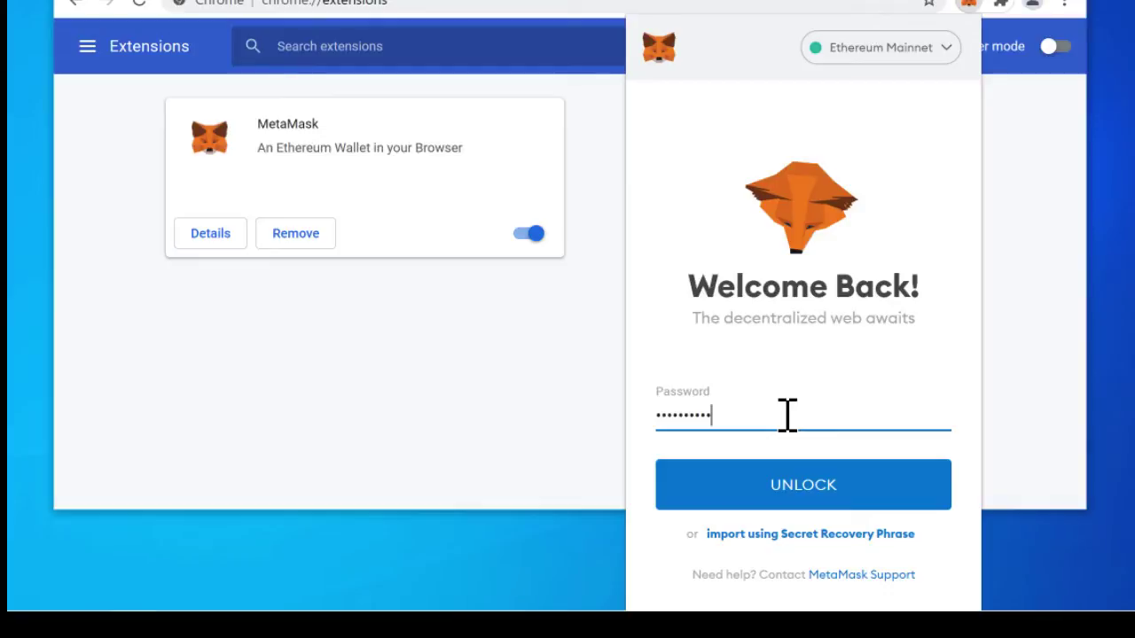
pyautogui.click(778, 475)
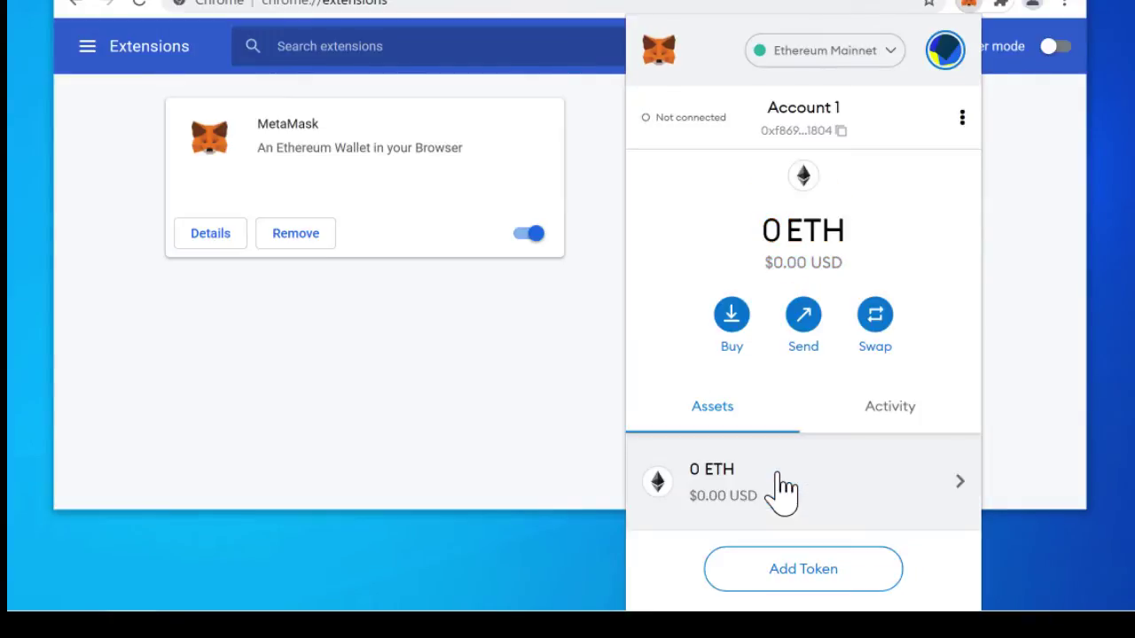
# Open the Ethereum Mainnet network dropdown at the top of the MetaMask popup.
pyautogui.scroll(-1, 804, 190)
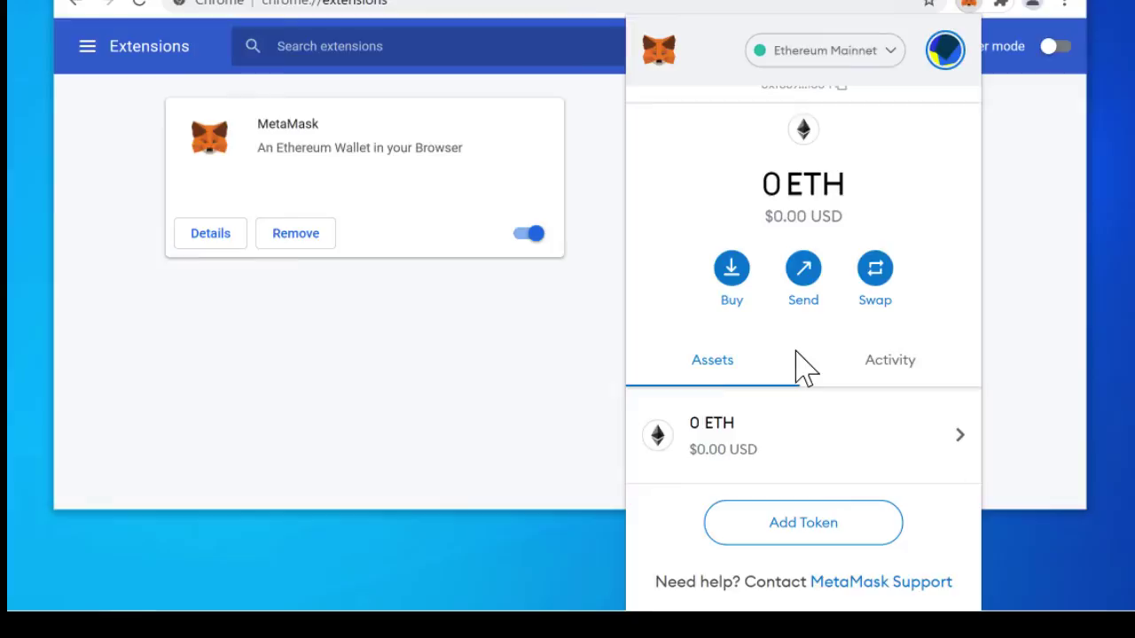
pyautogui.scroll(1, 806, 367)
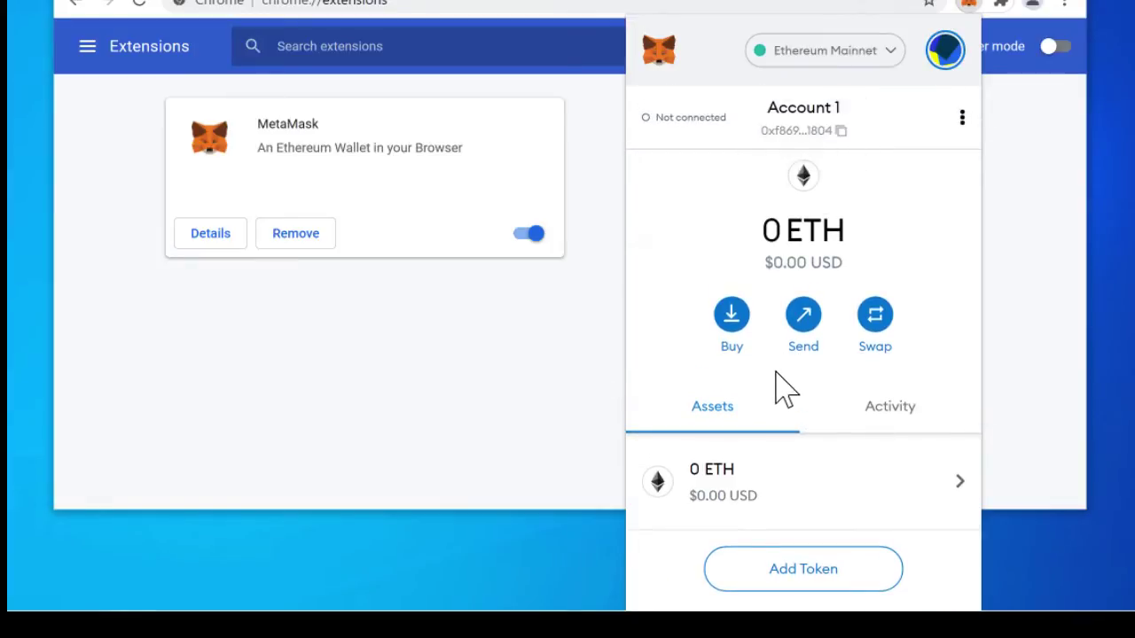
pyautogui.click(820, 55)
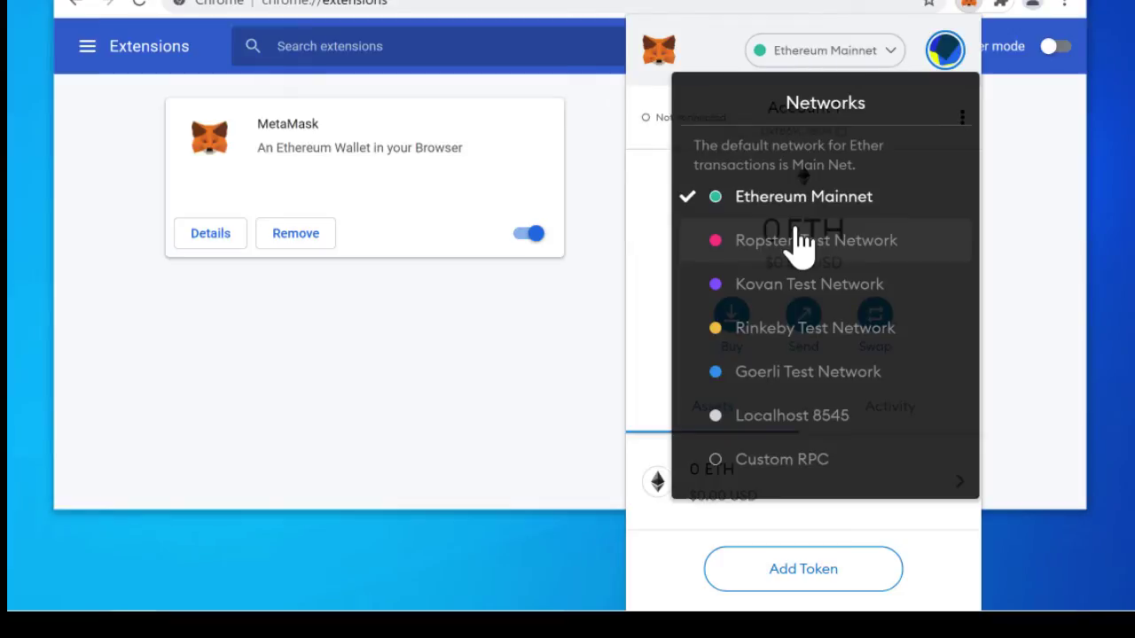
pyautogui.click(784, 461)
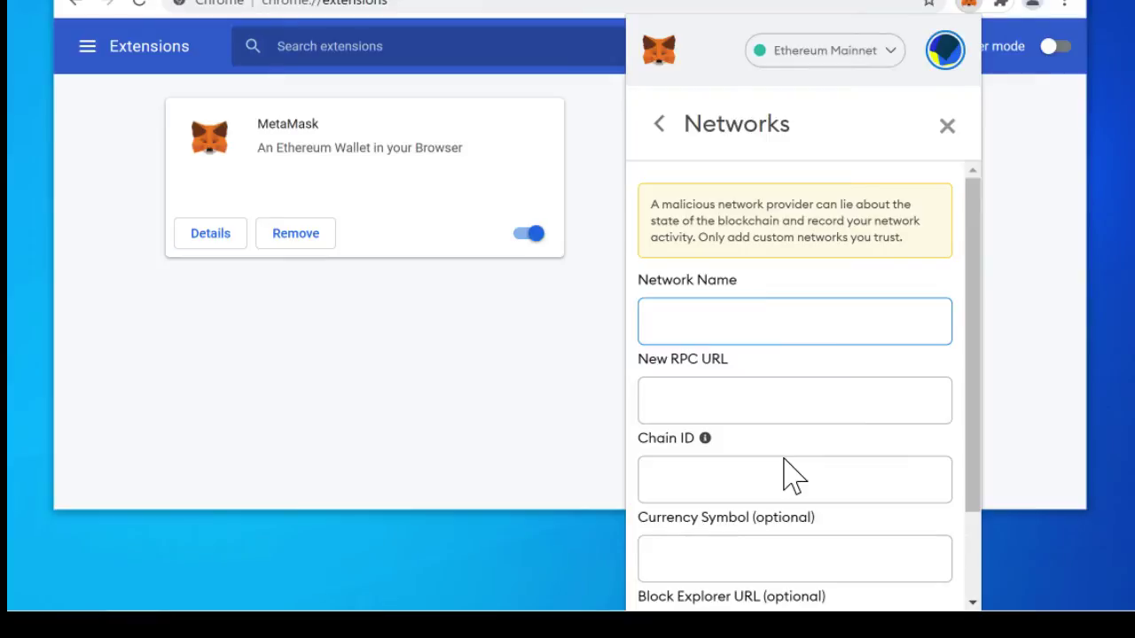
pyautogui.click(742, 409)
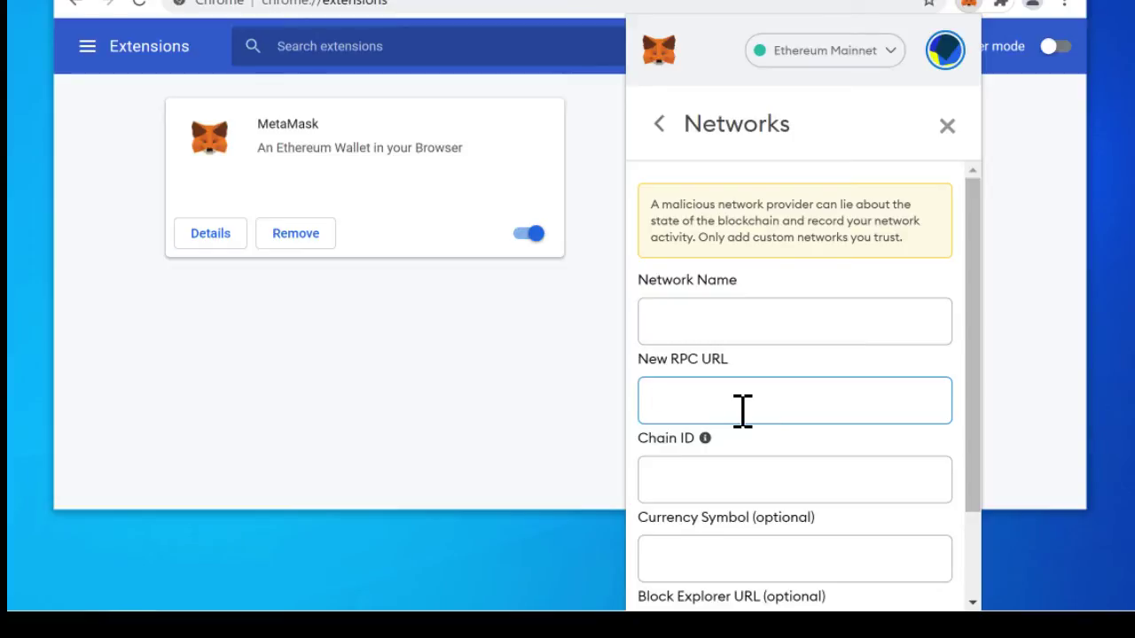
pyautogui.click(741, 326)
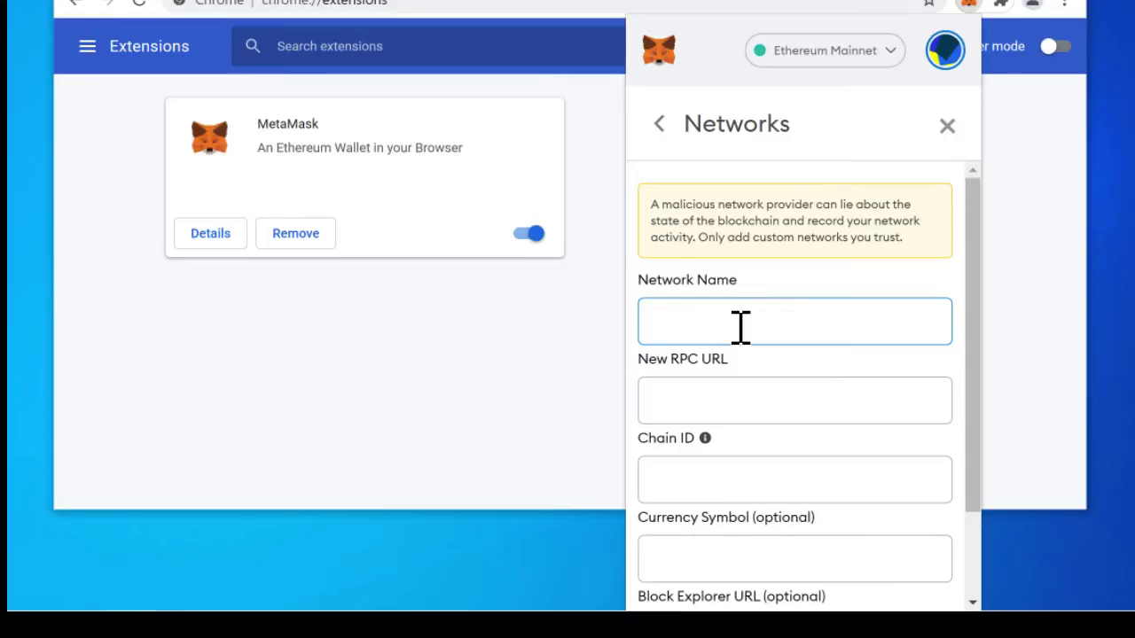
pyautogui.write('Polygon')
pyautogui.click(734, 407)
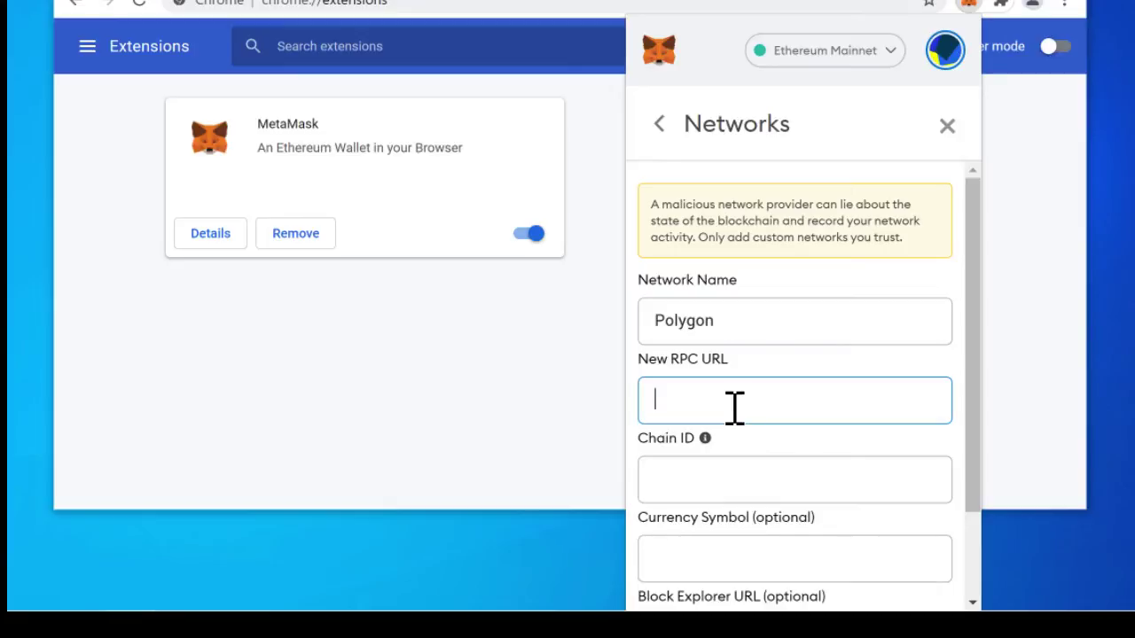
pyautogui.write('https')
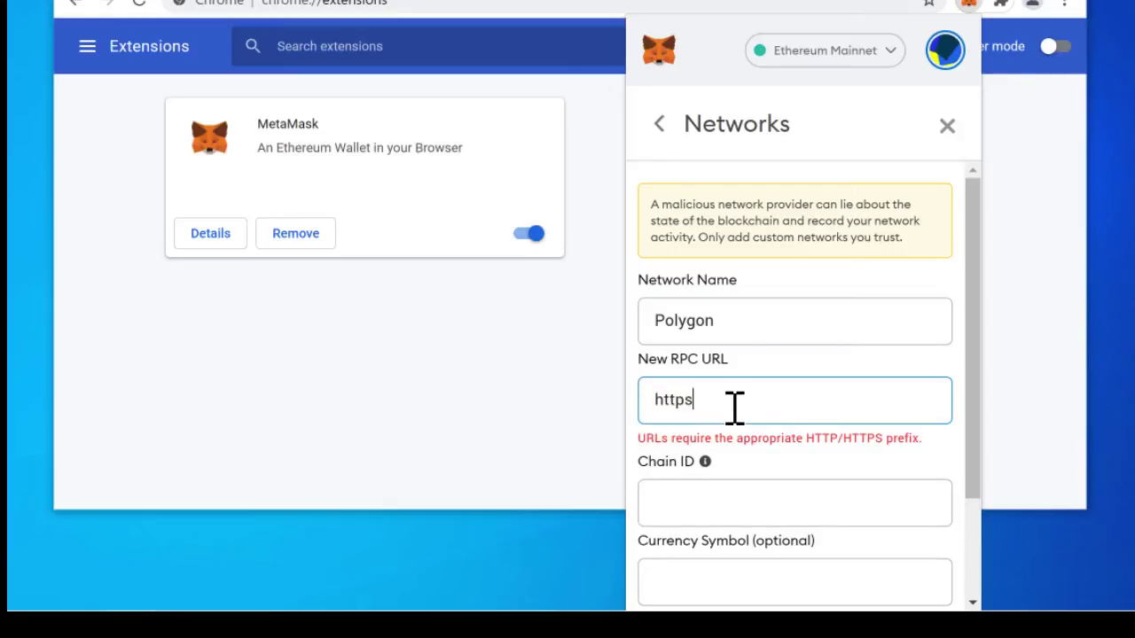
pyautogui.write('://polygon-rp')
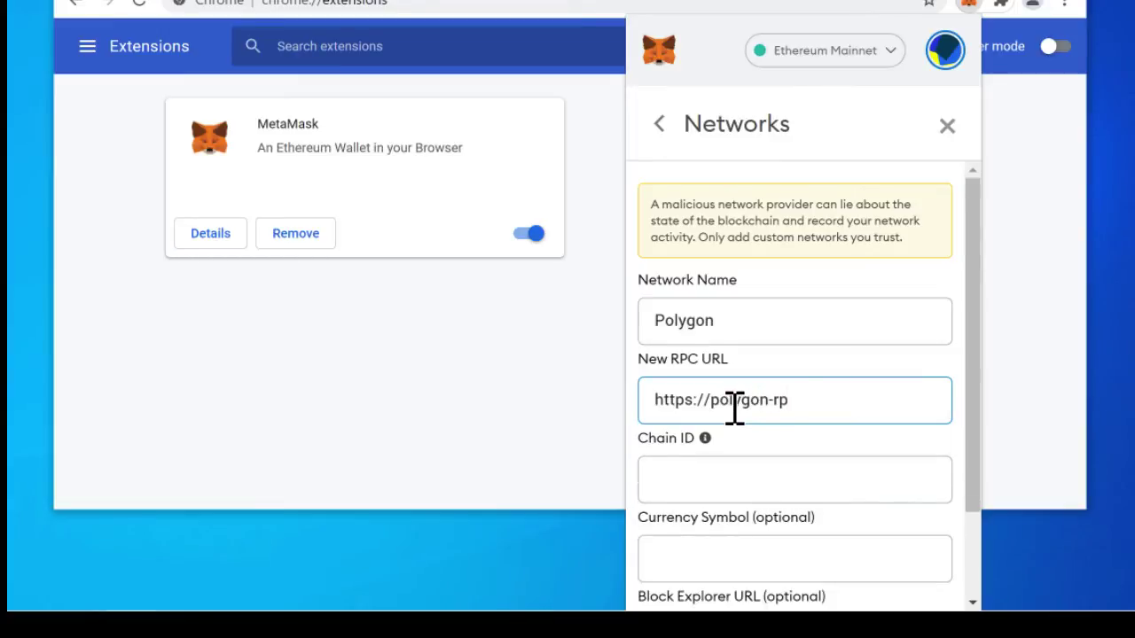
pyautogui.write('c.com')
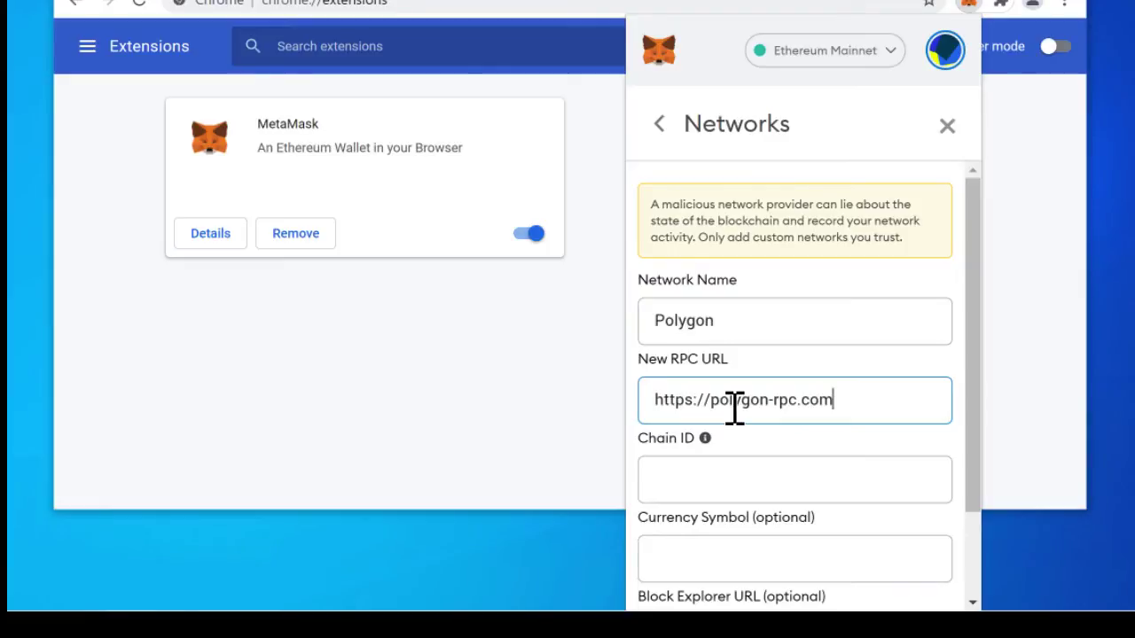
pyautogui.scroll(-1, 734, 408)
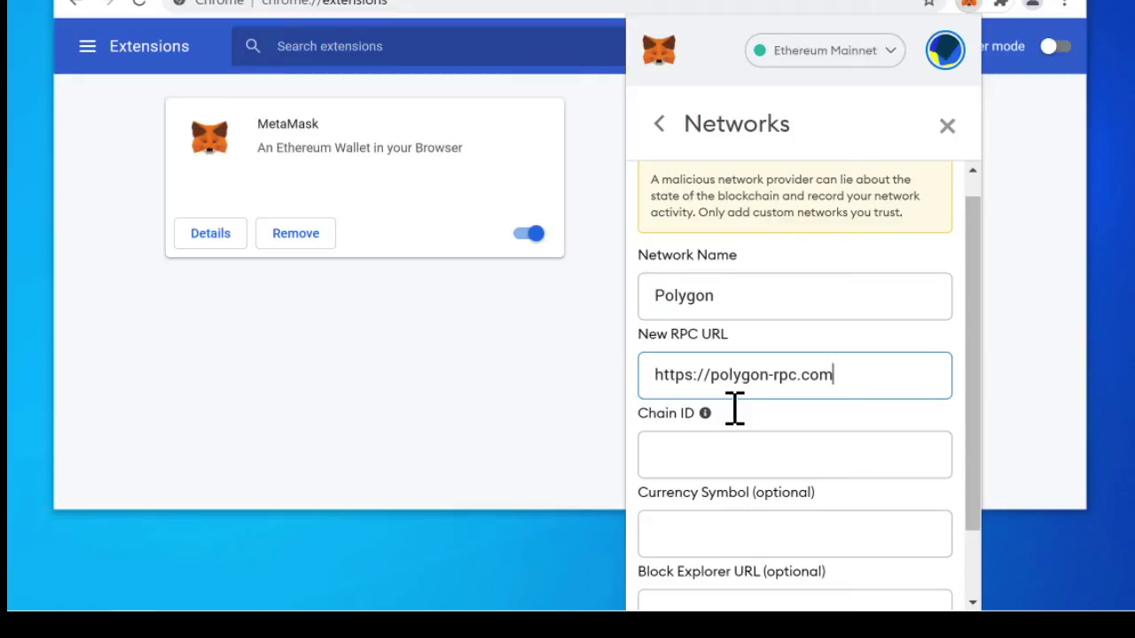
pyautogui.scroll(-1, 734, 408)
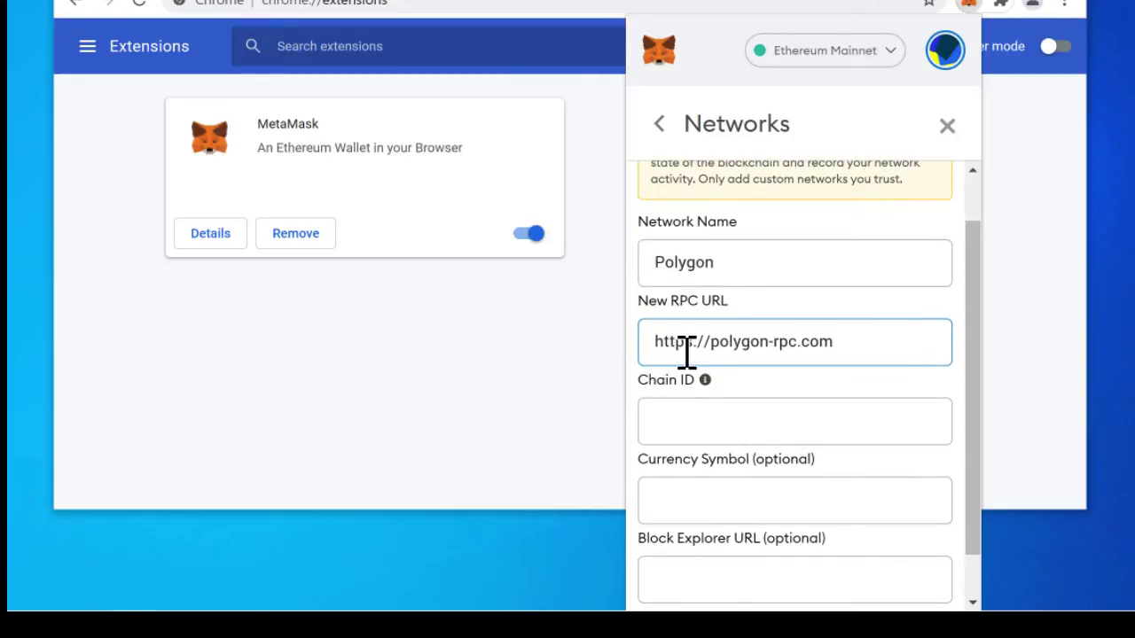
pyautogui.scroll(-2, 689, 352)
pyautogui.click(723, 368)
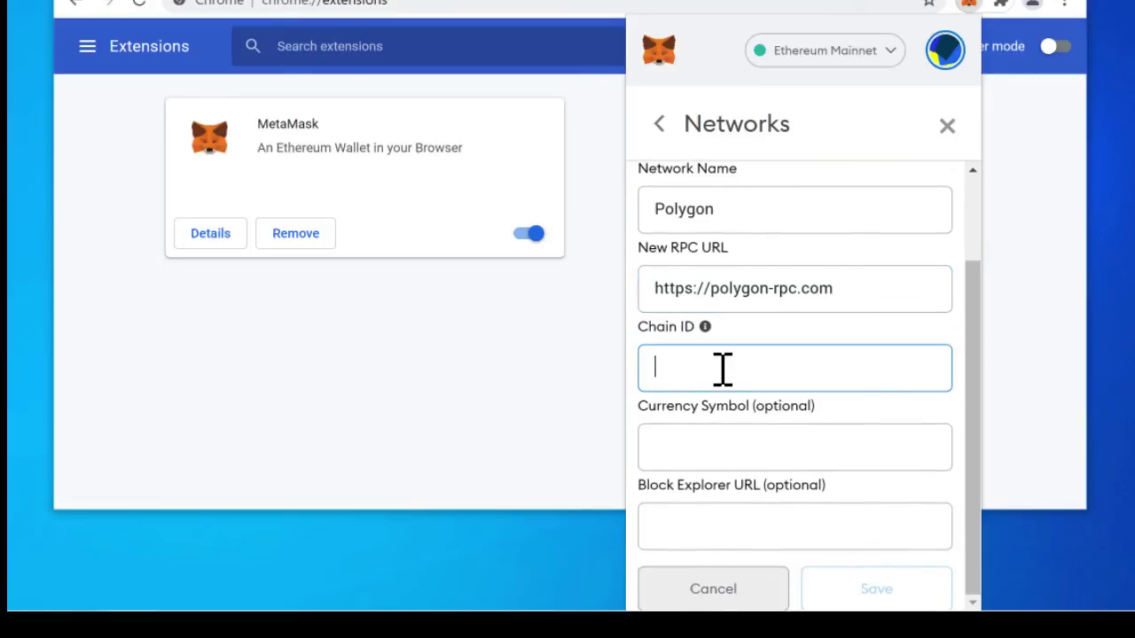
pyautogui.write('137')
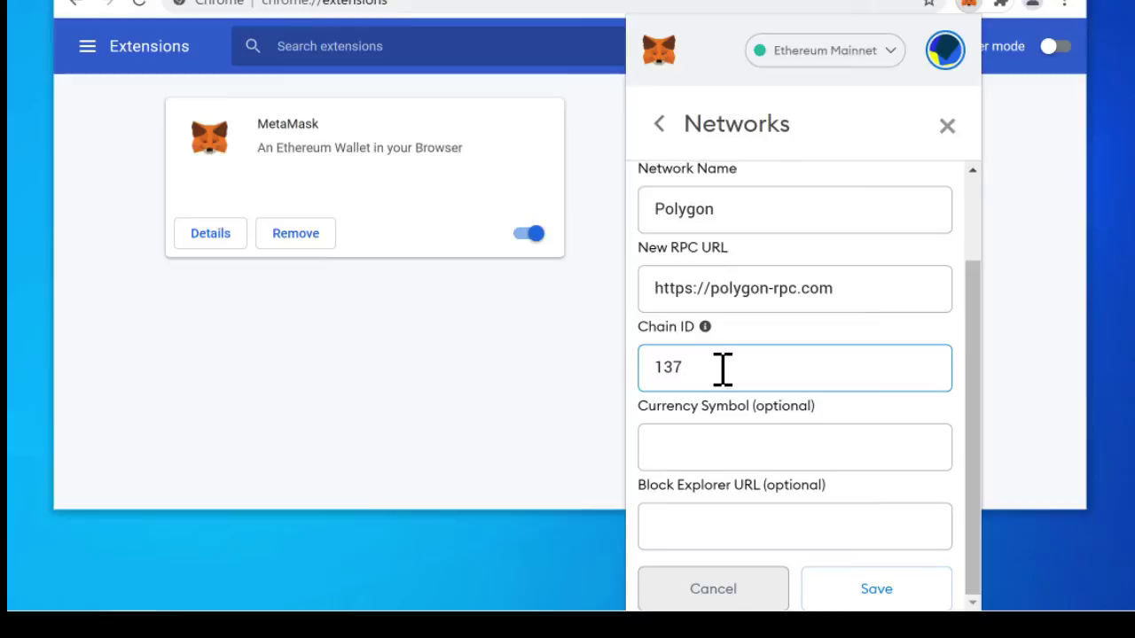
pyautogui.click(780, 447)
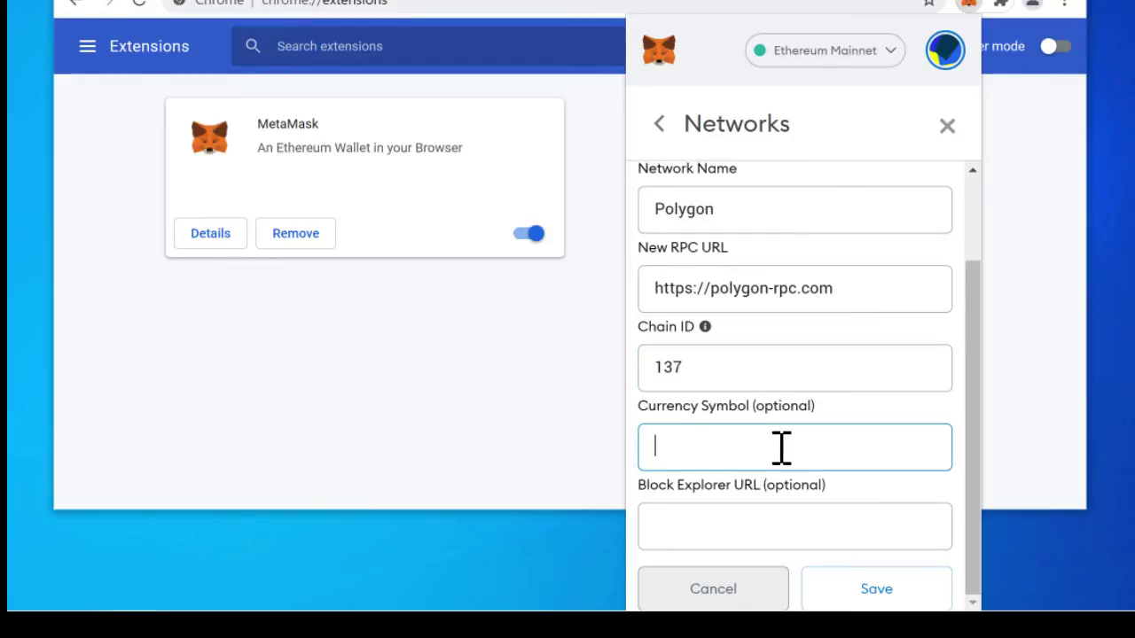
pyautogui.write('MATIC')
pyautogui.click(712, 525)
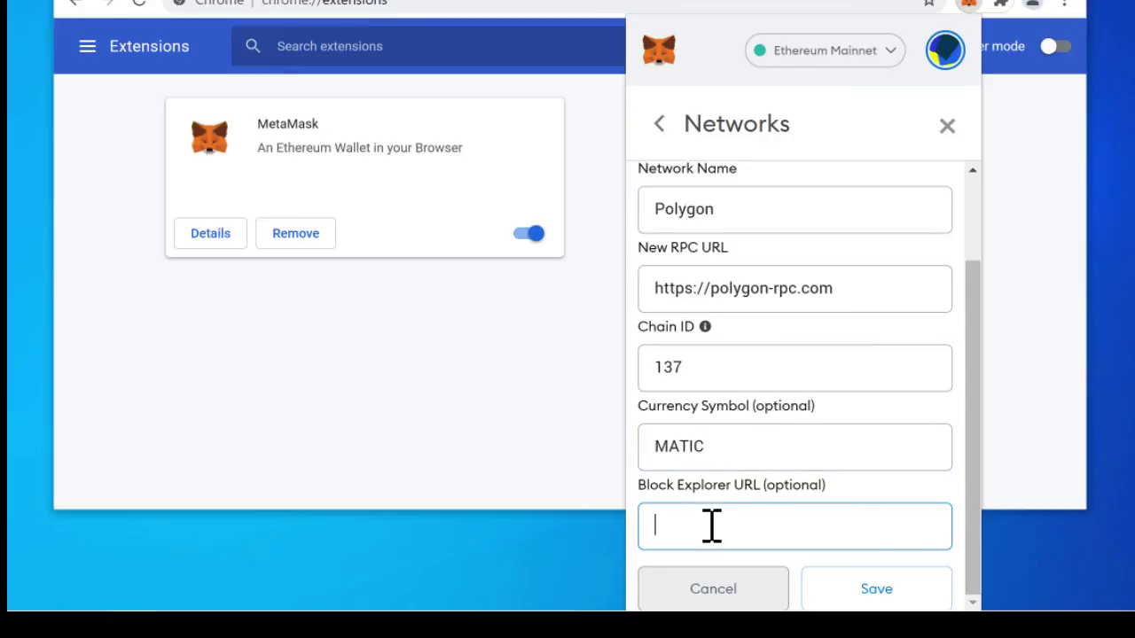
pyautogui.write('https://polygonscan.com/')
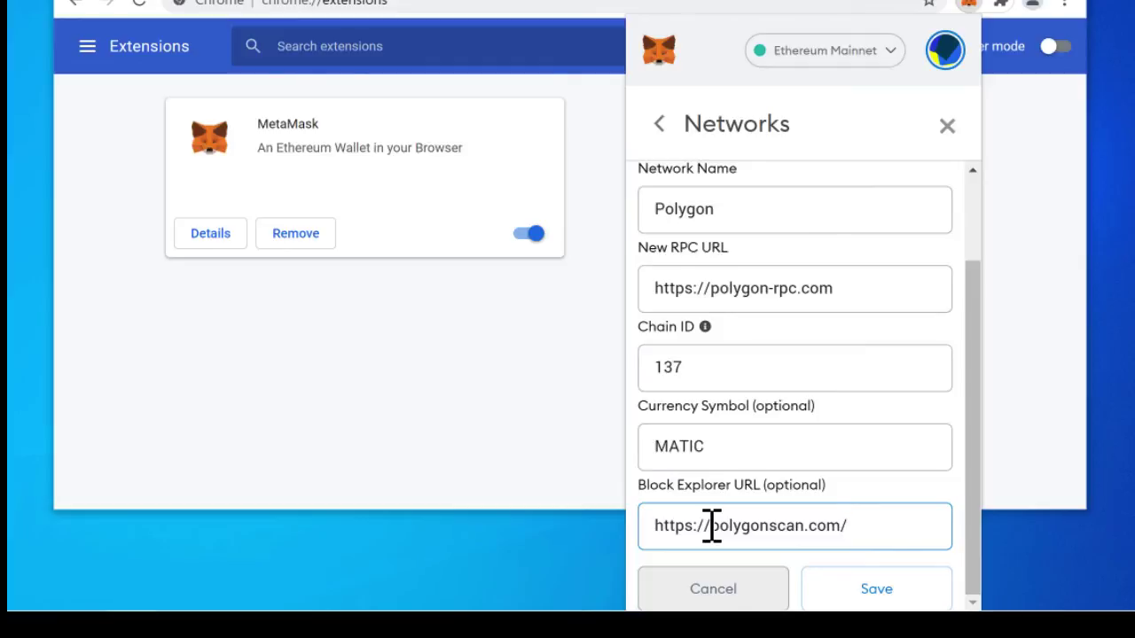
pyautogui.scroll(1, 712, 526)
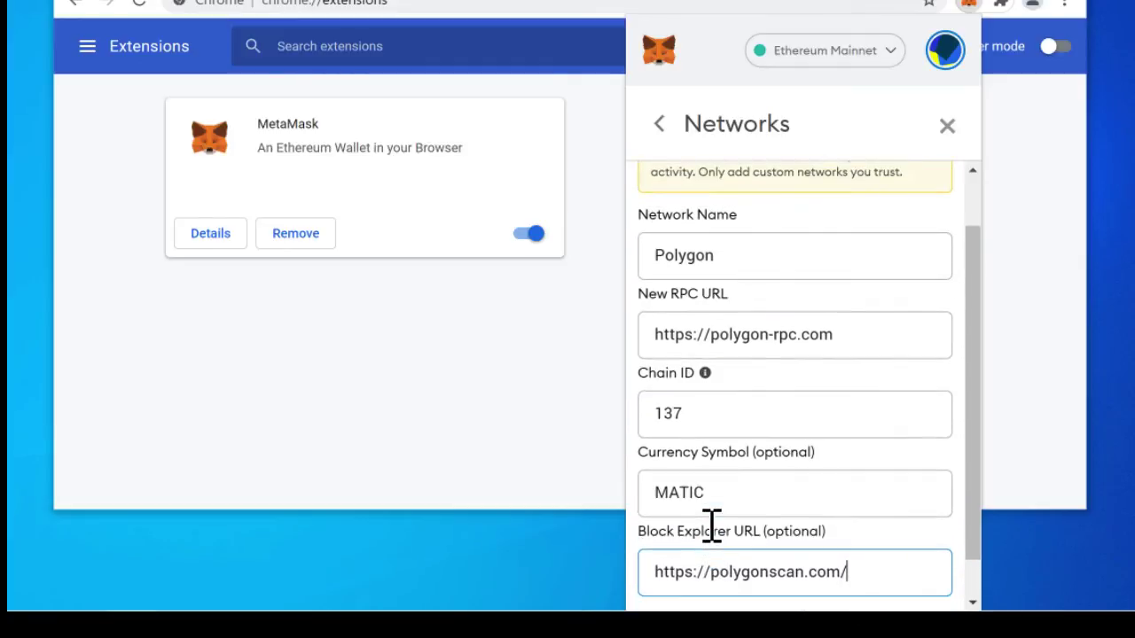
pyautogui.scroll(-1, 712, 526)
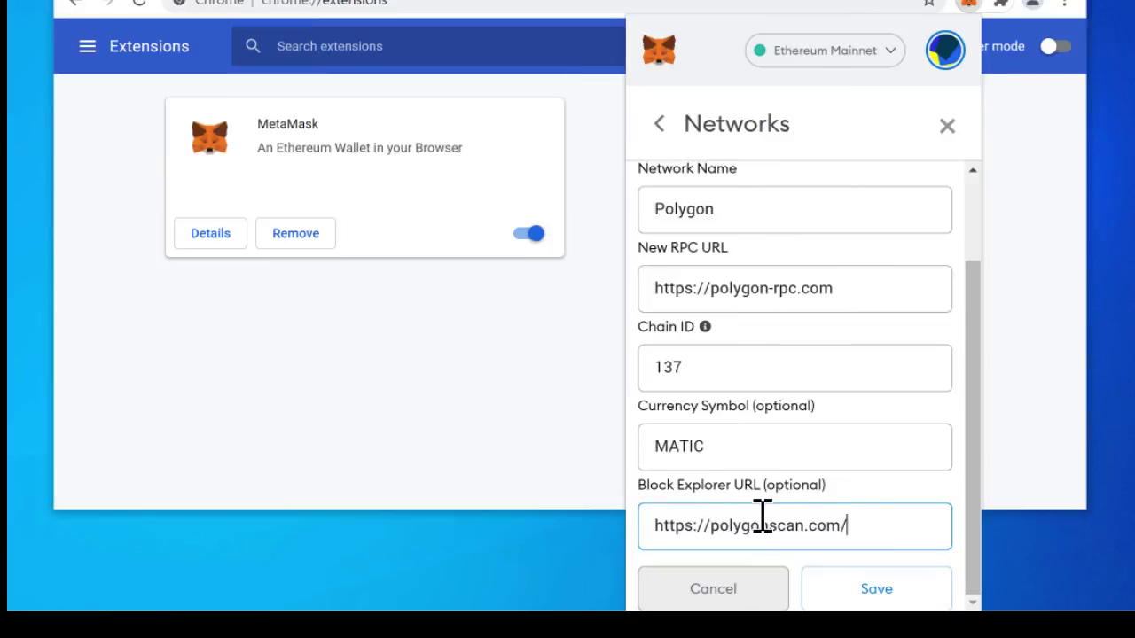
# Save the Polygon network and close the network settings.
pyautogui.click(868, 594)
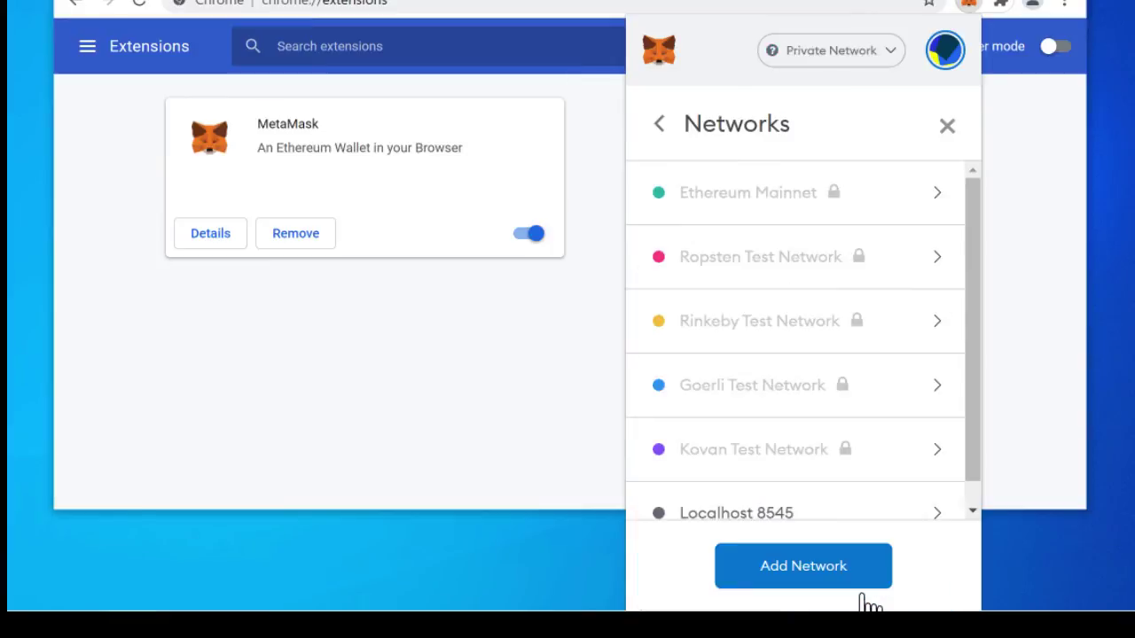
pyautogui.scroll(-2, 801, 367)
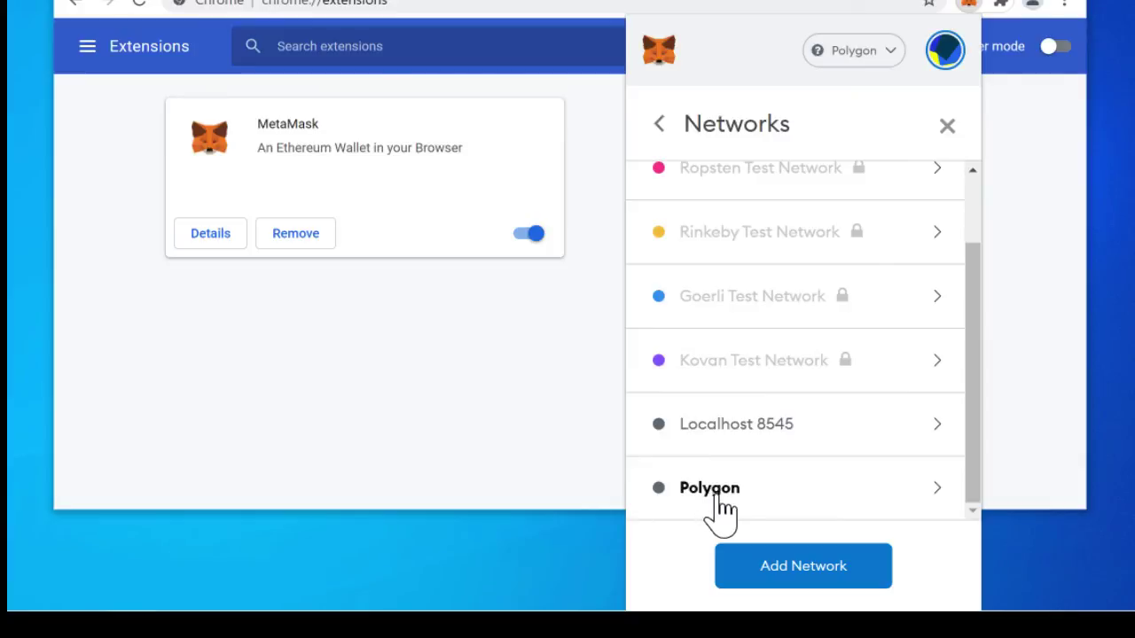
pyautogui.click(947, 125)
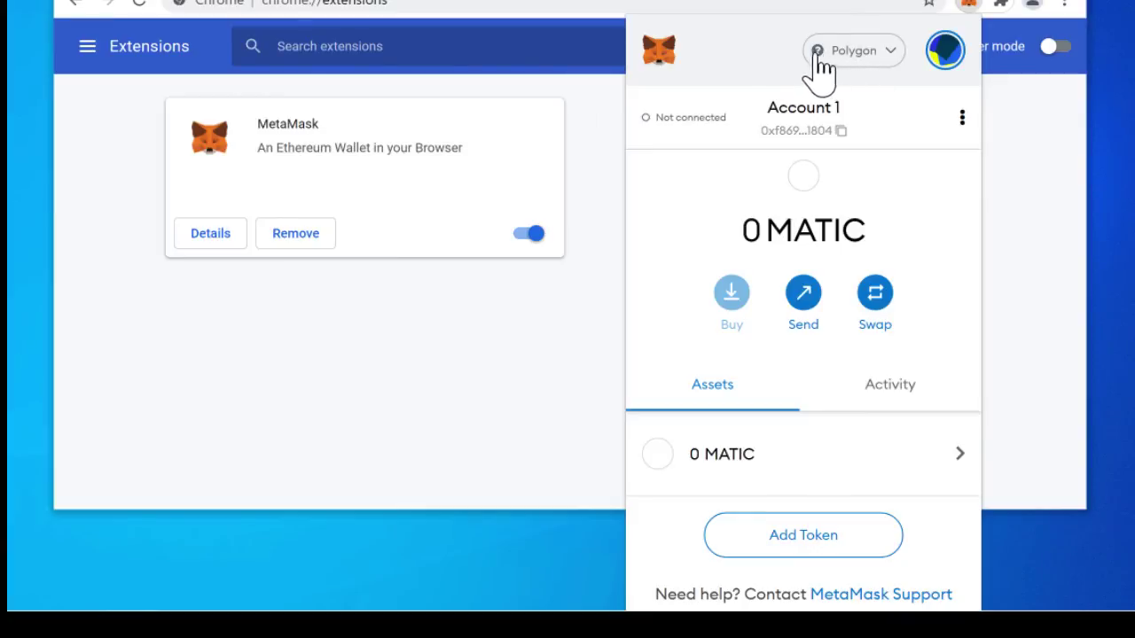
# Switch to Ethereum Mainnet and back to Polygon, showing a 0 MATIC balance.
pyautogui.click(887, 77)
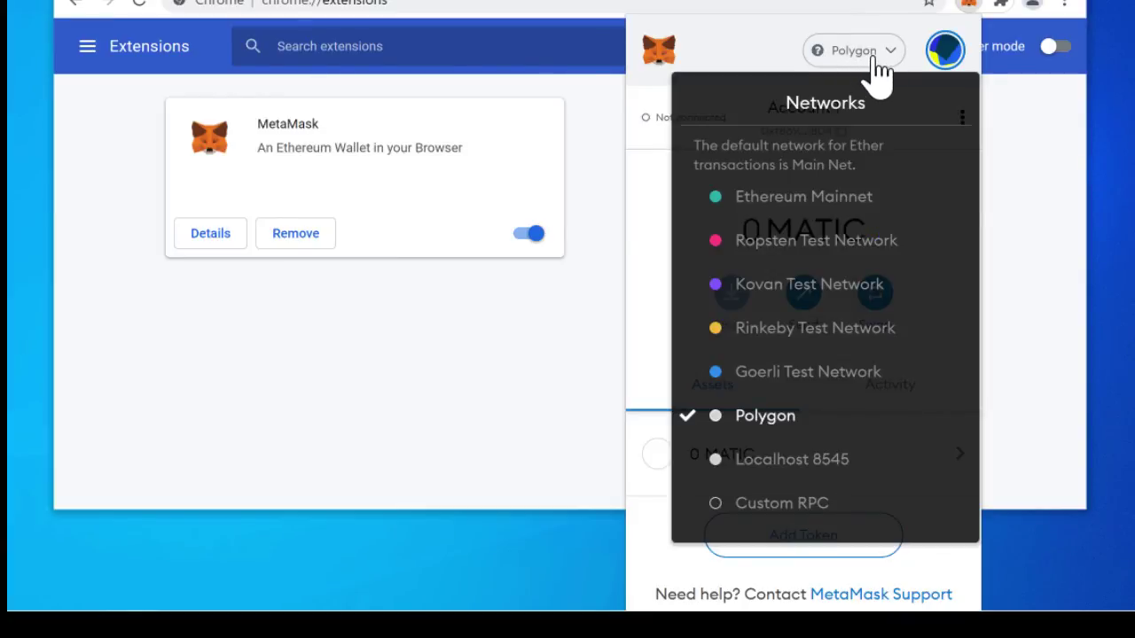
pyautogui.click(820, 199)
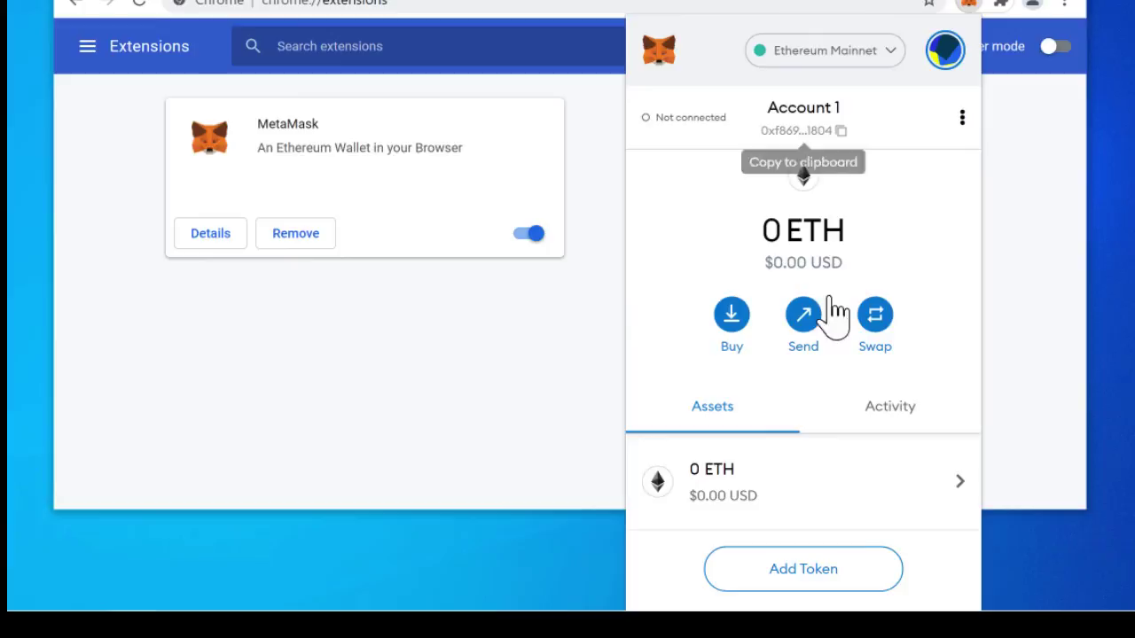
pyautogui.click(856, 58)
pyautogui.click(799, 429)
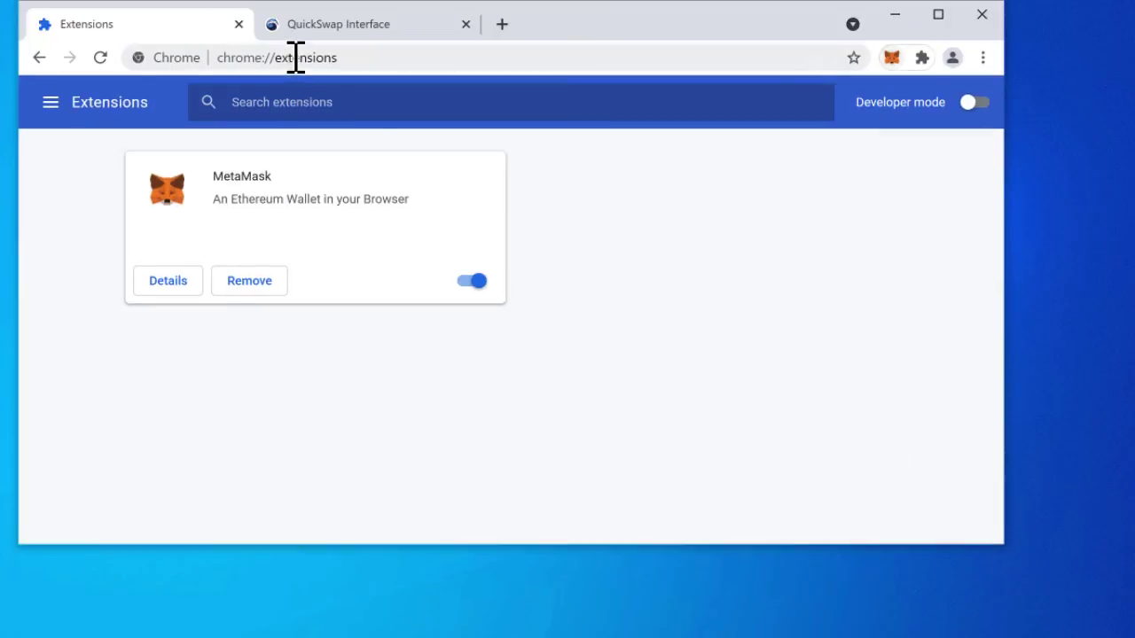
# Go to kogefarm.io in Chrome and enlarge the browser window to fill the screen.
pyautogui.click(345, 0)
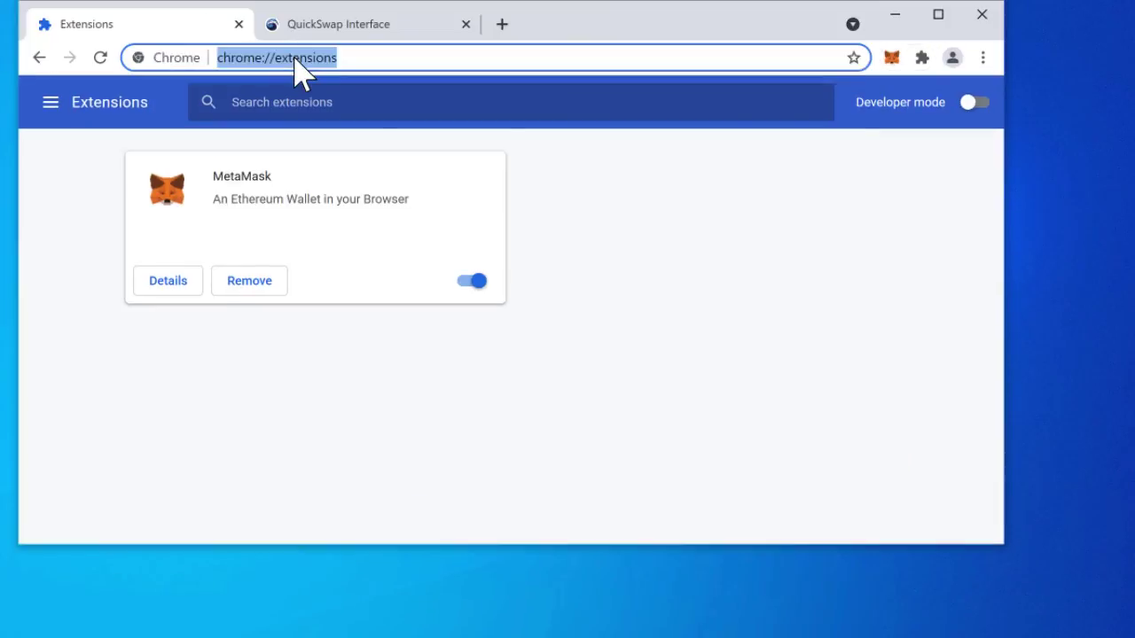
pyautogui.write('kogegarm')
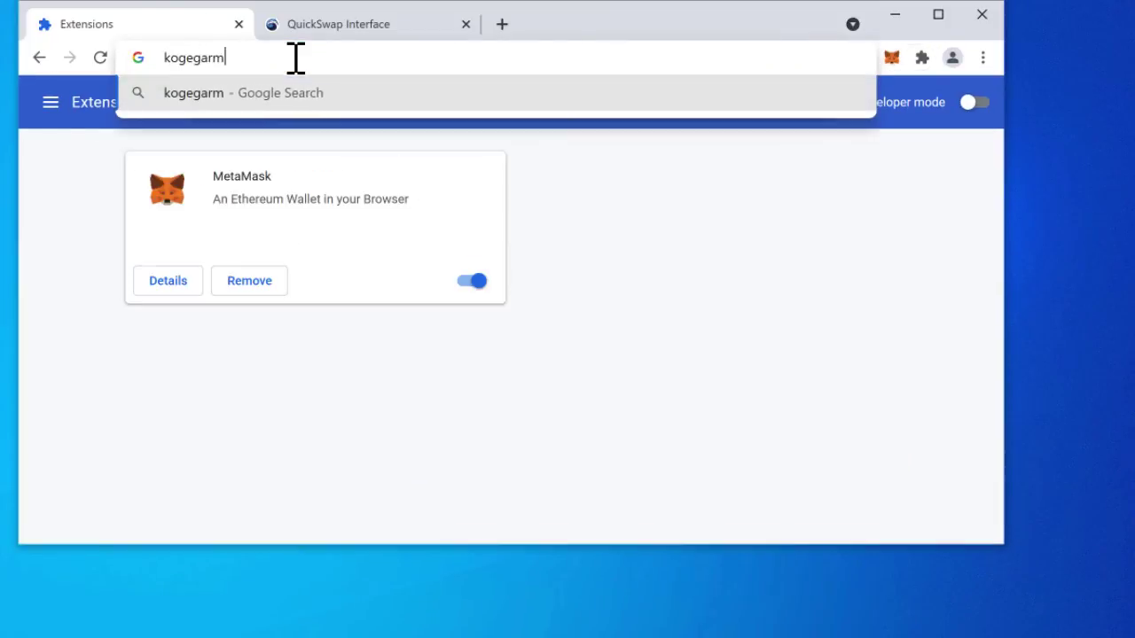
pyautogui.press('BackSpace')
pyautogui.press('BackSpace')
pyautogui.press('BackSpace')
pyautogui.press('BackSpace')
pyautogui.write('far')
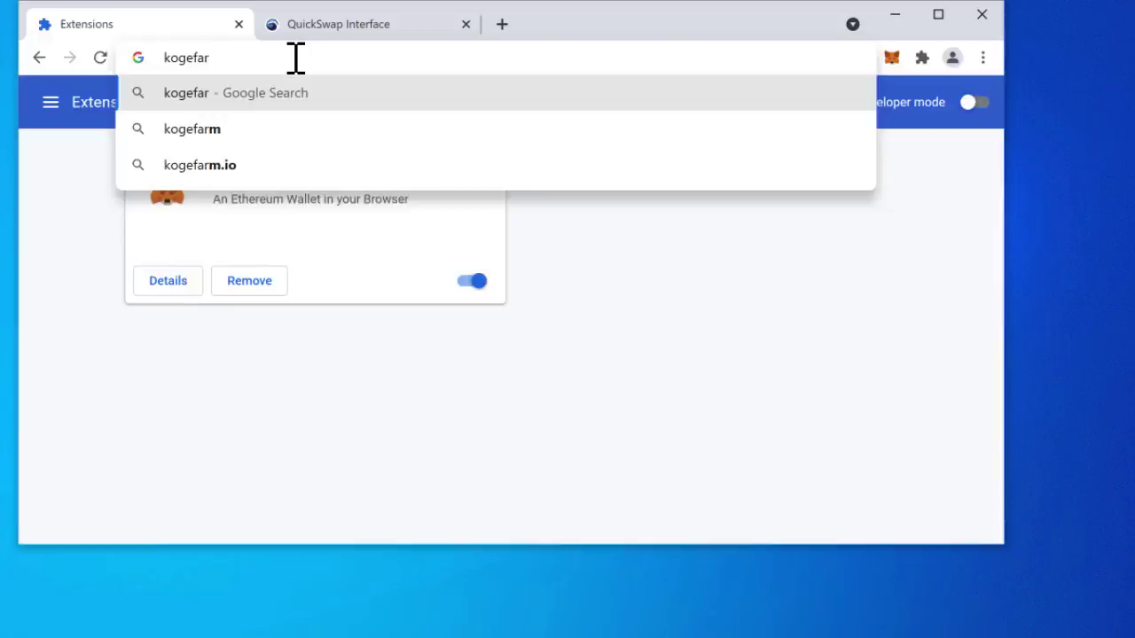
pyautogui.press('Down')
pyautogui.press('Down')
pyautogui.press('Return')
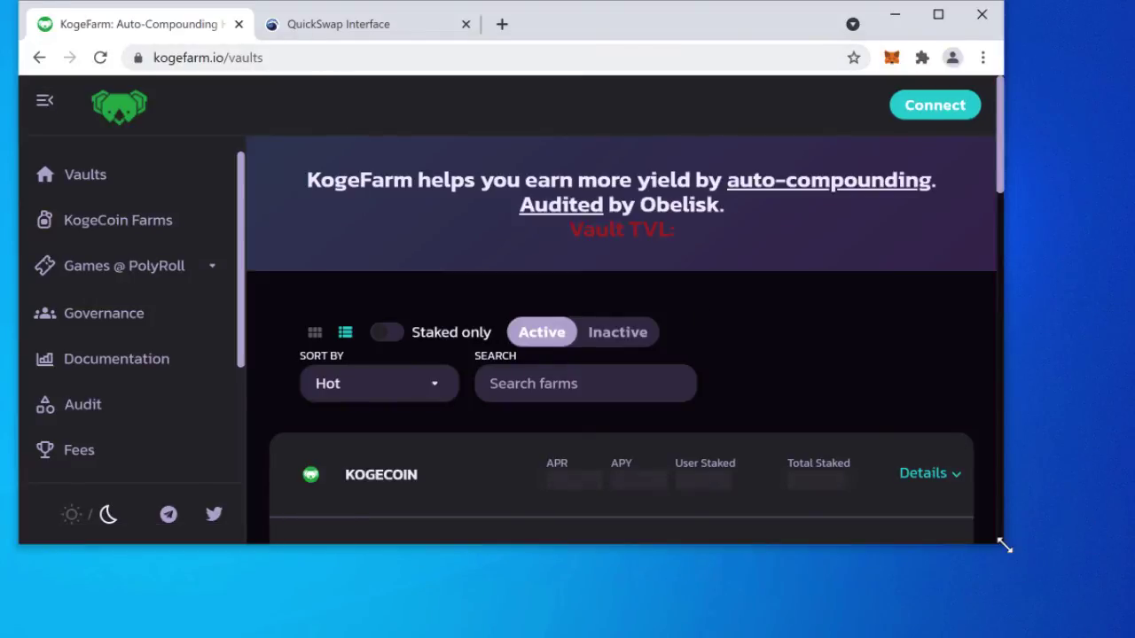
pyautogui.moveTo(1003, 544); pyautogui.dragTo(1125, 629)
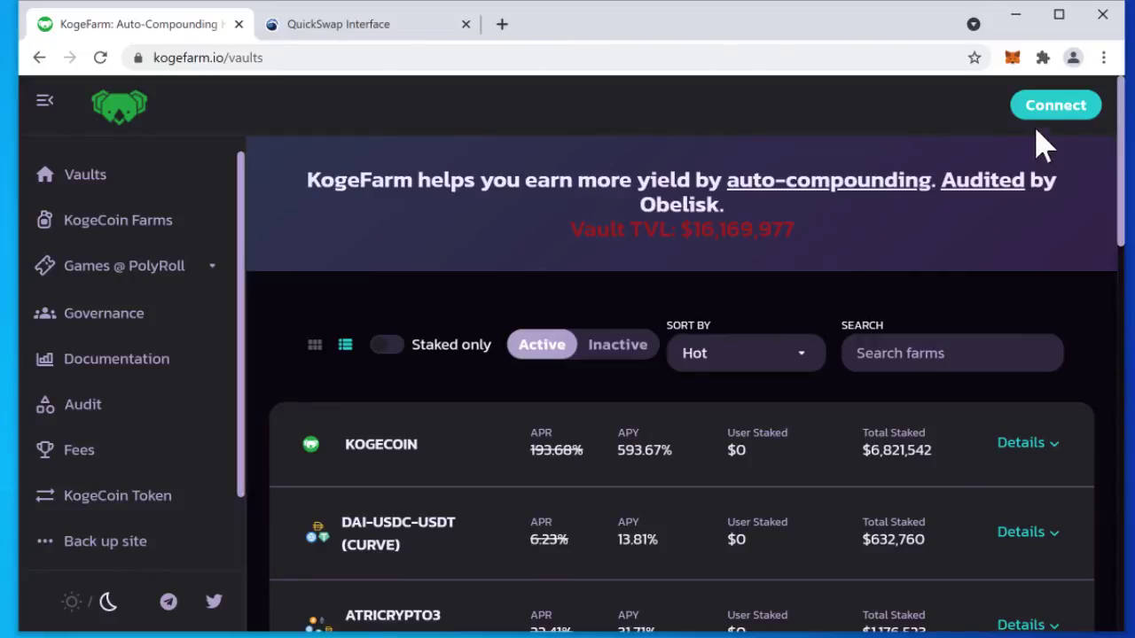
# Connect KogeFarm to MetaMask Account 1 by choosing Metamask and approving the connection.
pyautogui.click(1046, 115)
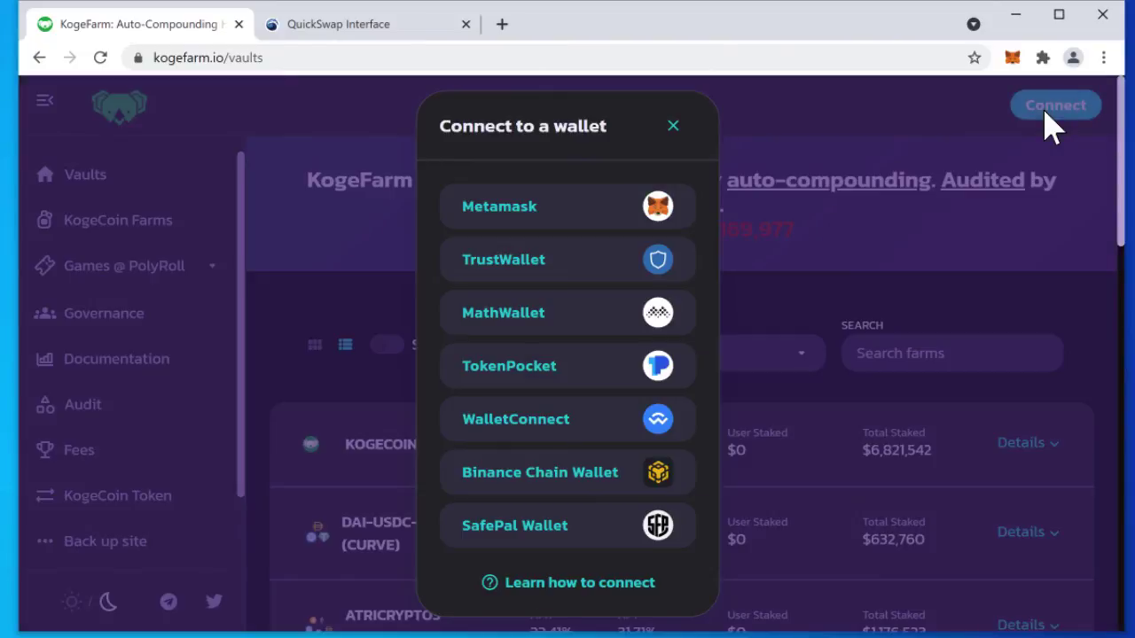
pyautogui.click(536, 219)
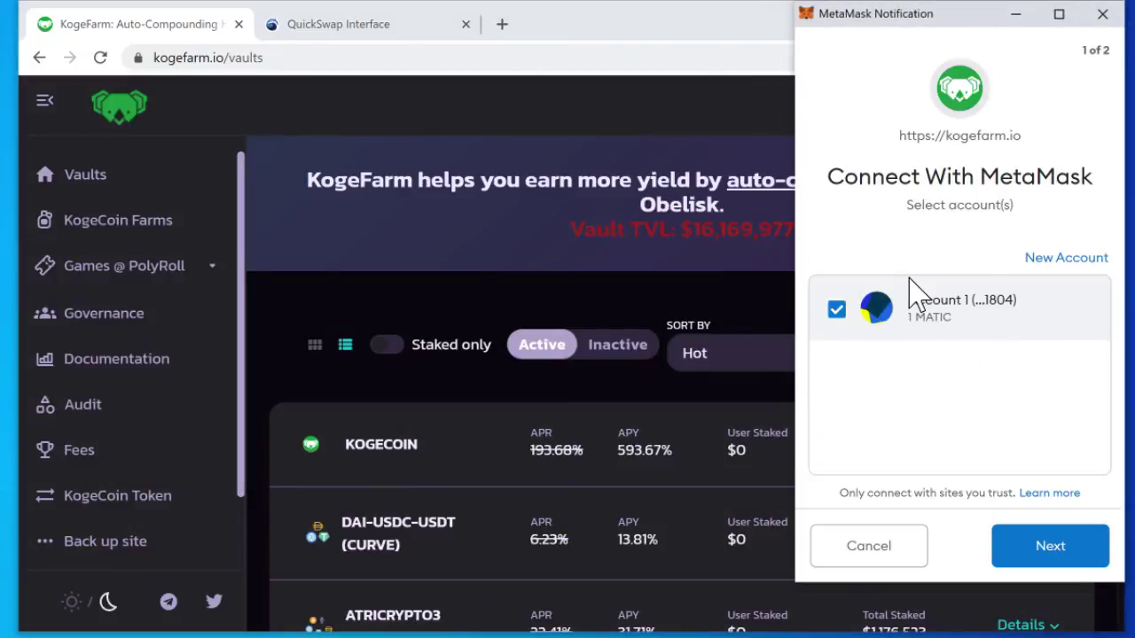
pyautogui.click(1032, 550)
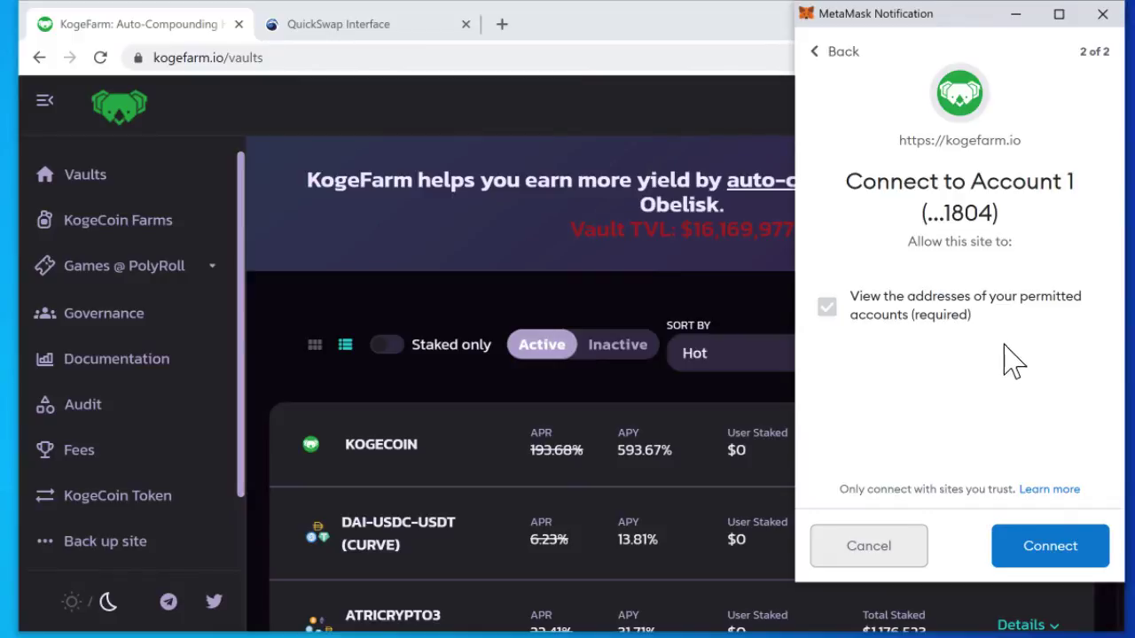
pyautogui.click(1054, 556)
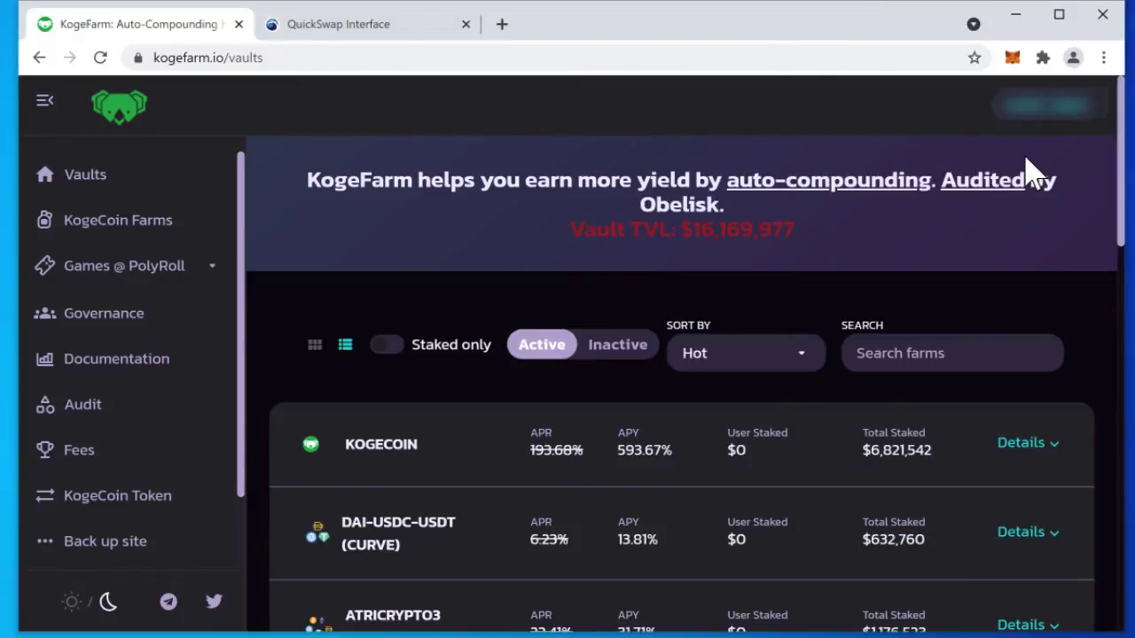